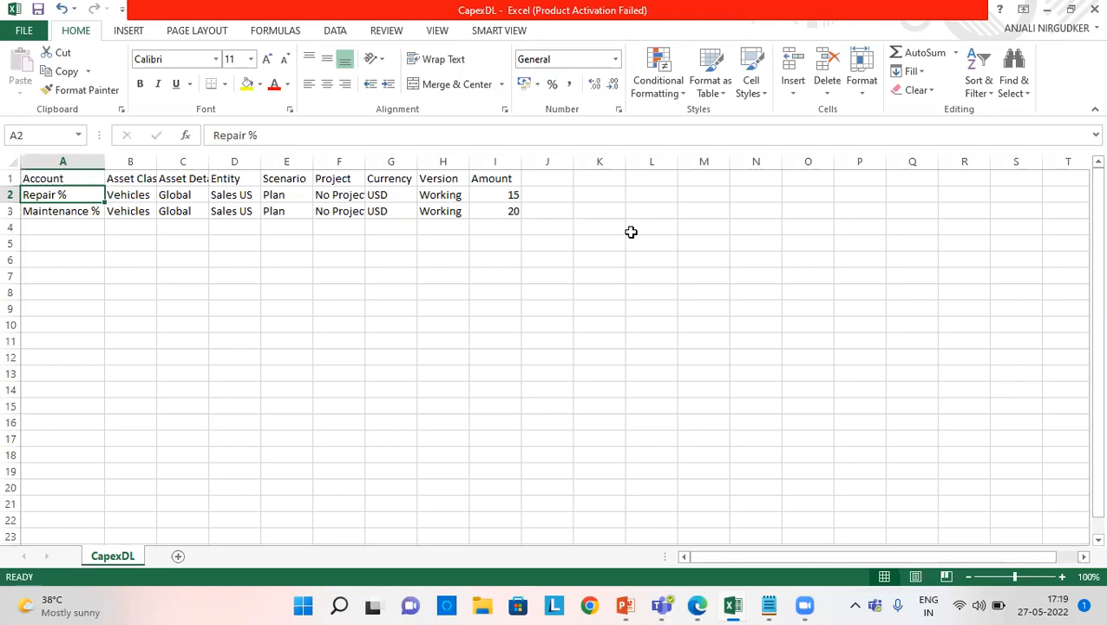
# Step: Switch to the EPM Cloud Planning application in the Edge browser and open Data Management from its navigator
pyautogui.hotkey('alt', 'Tab')
pyautogui.press('Tab')
pyautogui.press('Tab')
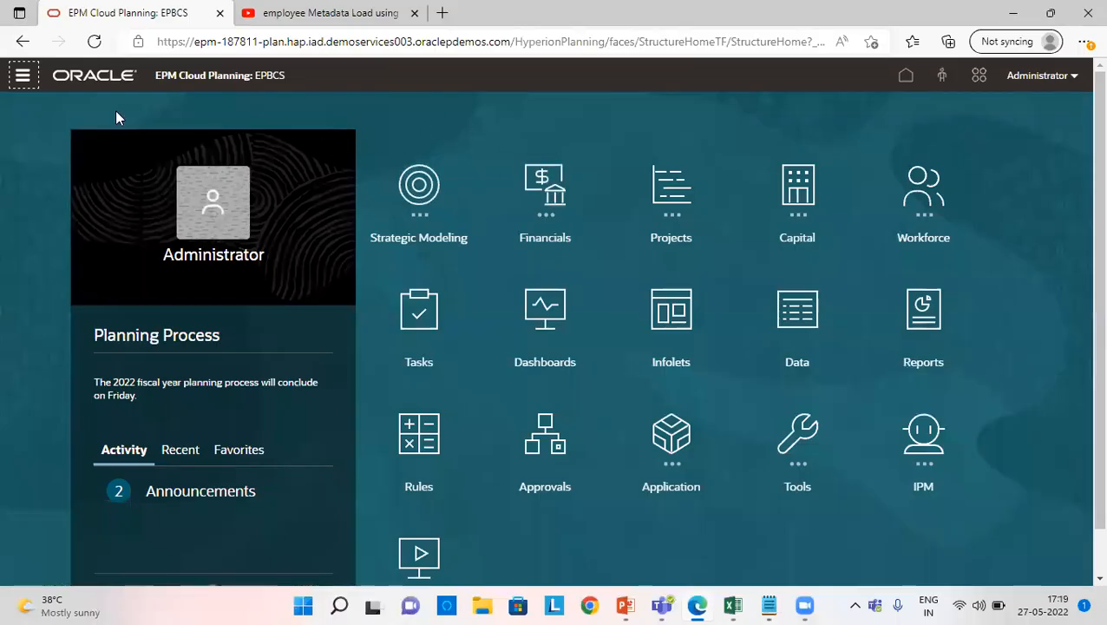
pyautogui.click(22, 78)
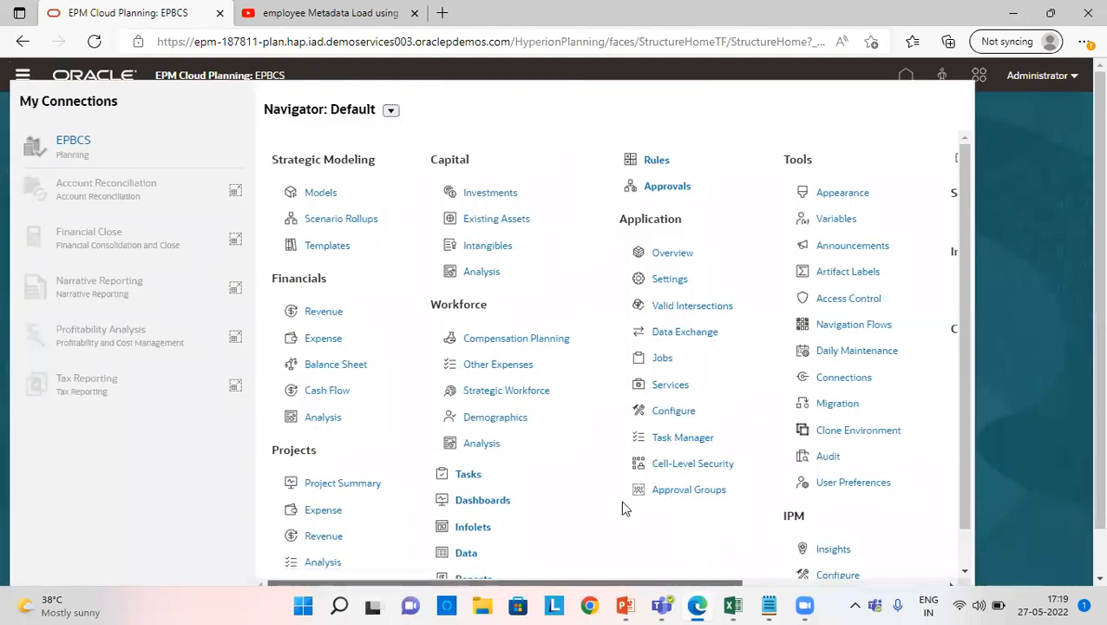
pyautogui.moveTo(731, 581); pyautogui.dragTo(911, 573)
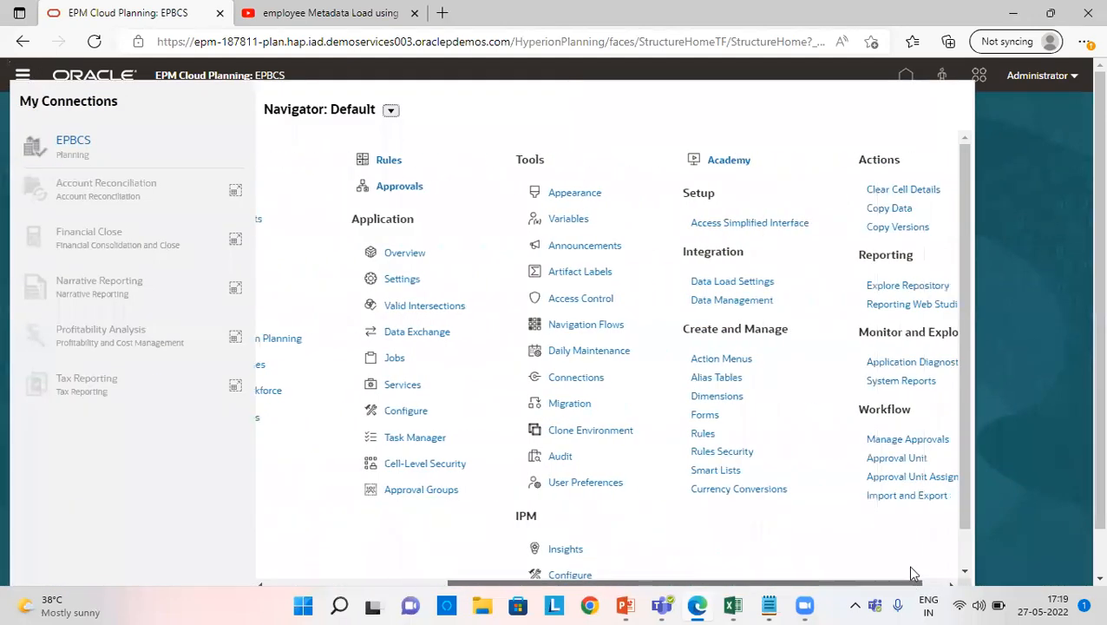
pyautogui.click(719, 301)
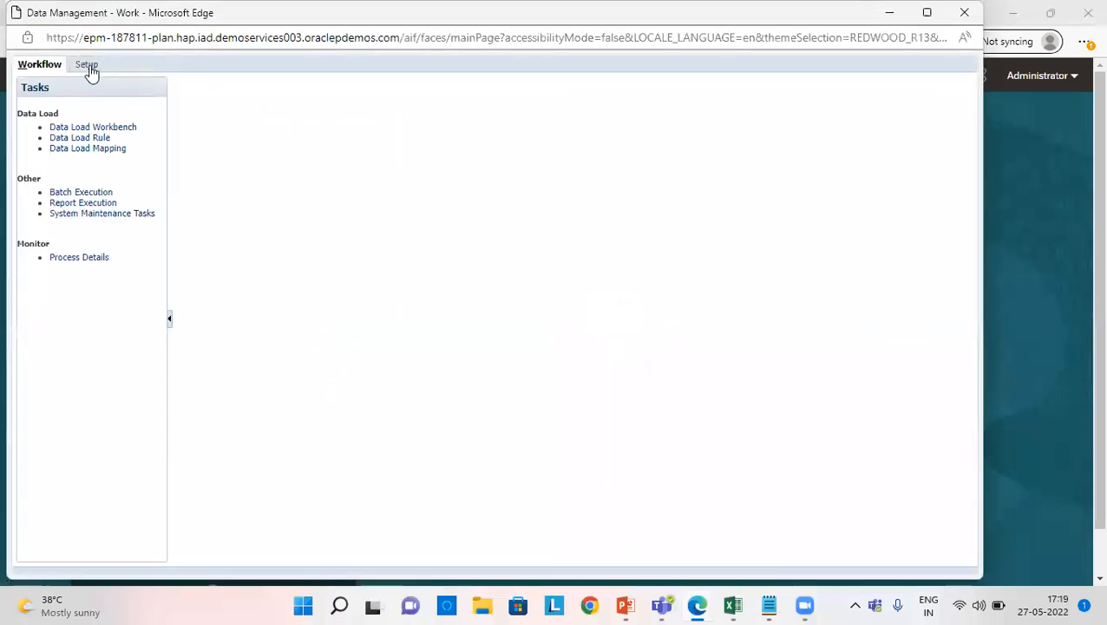
# Step: Open the Source System setup page in Data Management and display the details of the File source system
pyautogui.click(87, 65)
pyautogui.click(93, 204)
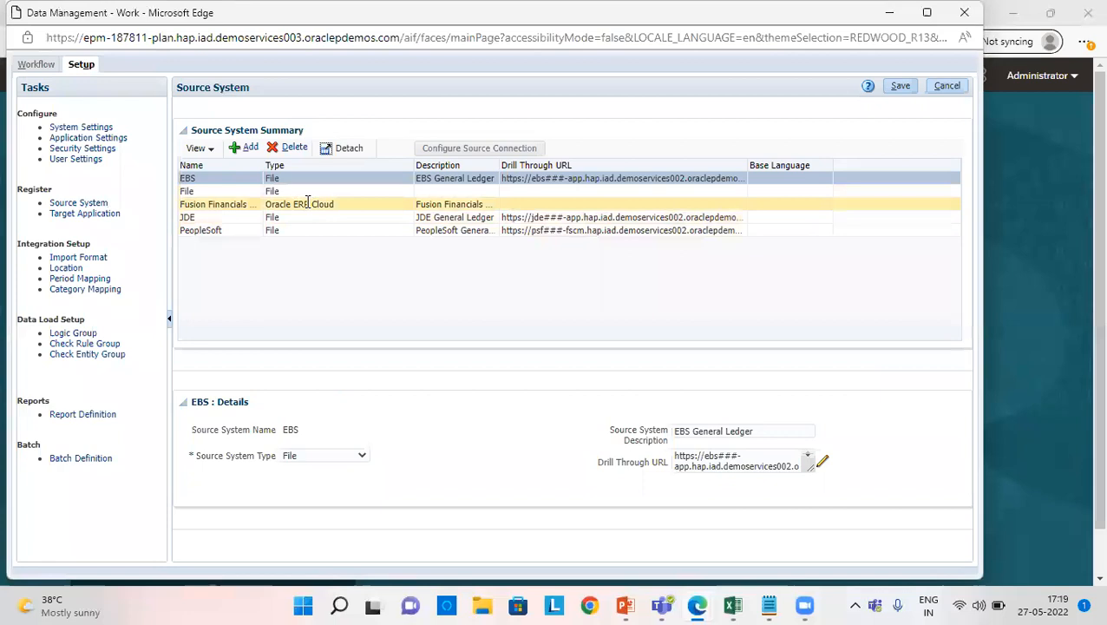
pyautogui.click(293, 191)
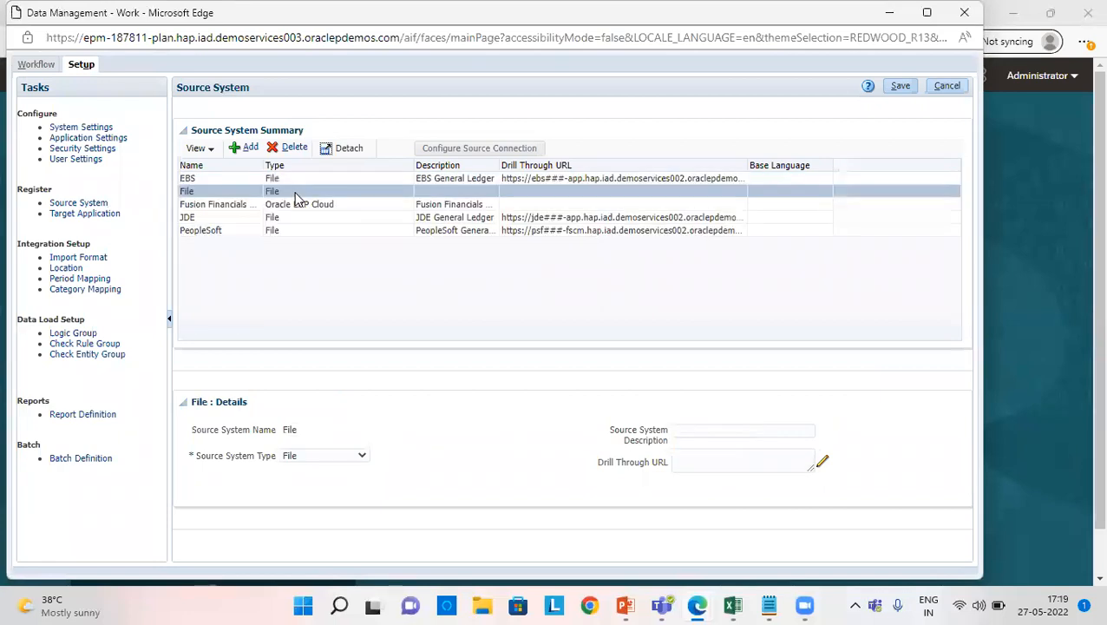
pyautogui.click(252, 149)
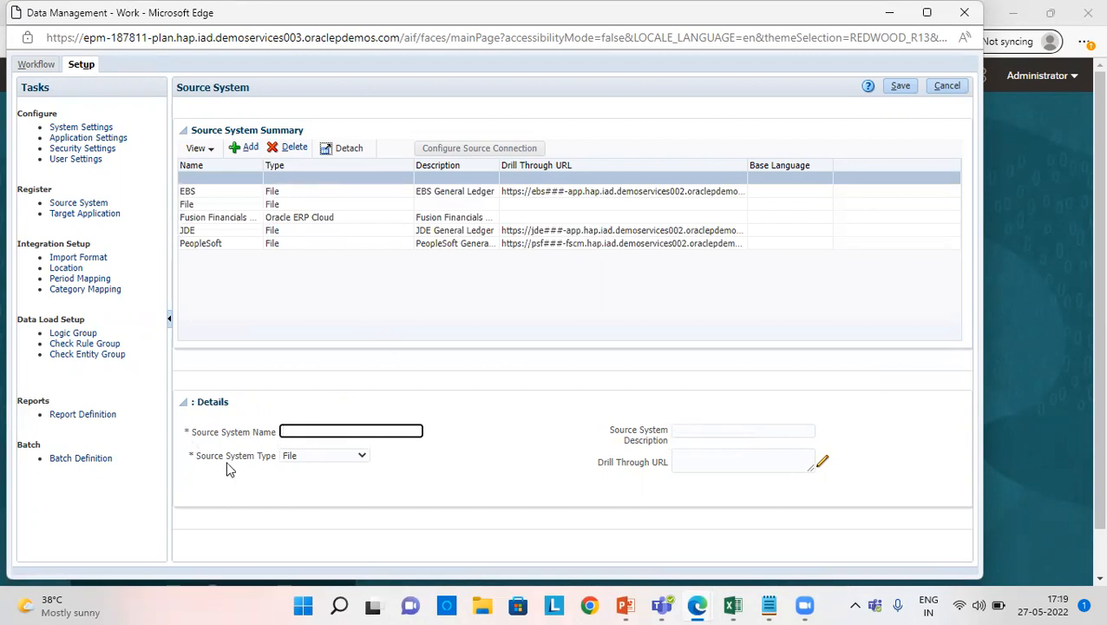
pyautogui.click(308, 458)
pyautogui.click(311, 459)
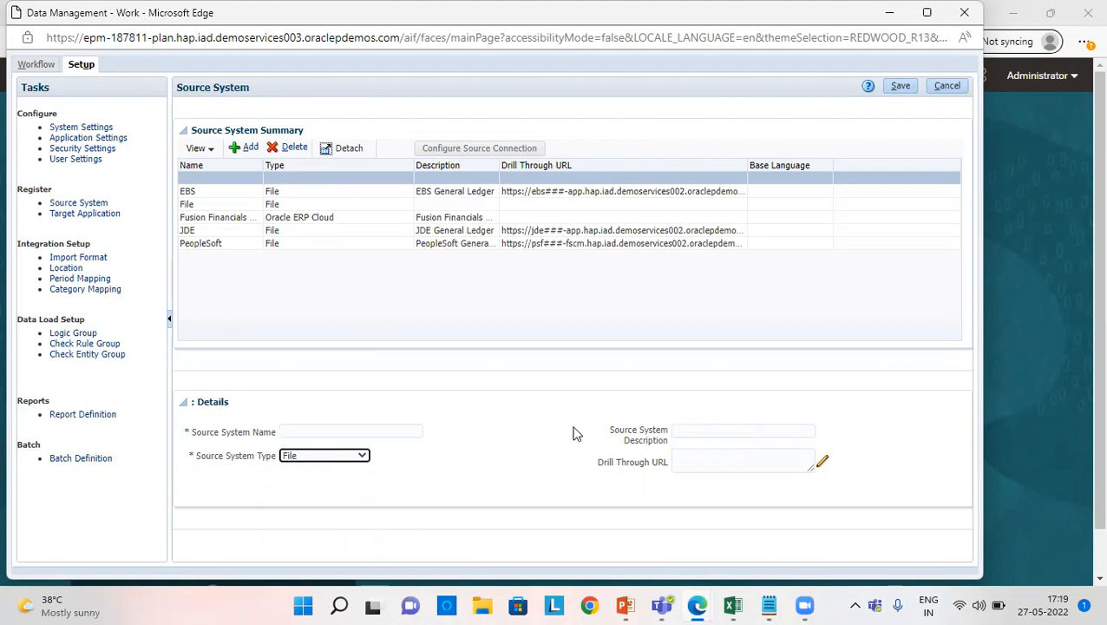
pyautogui.click(944, 87)
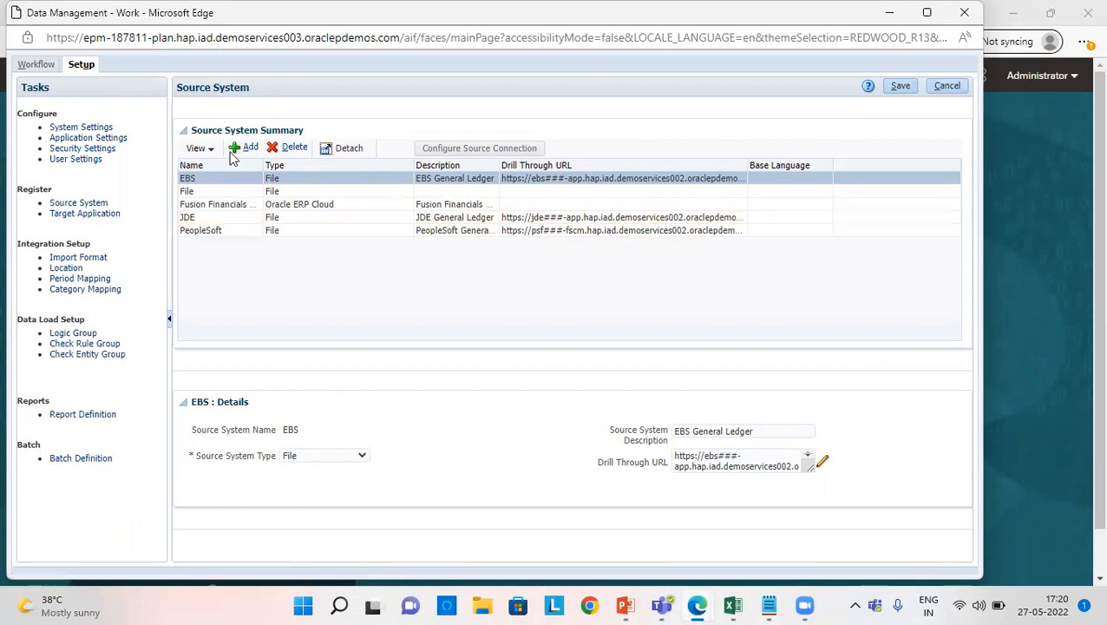
# Step: Open the Target Application setup page and display the dimension details of the LMEPBCS planning application
pyautogui.click(108, 213)
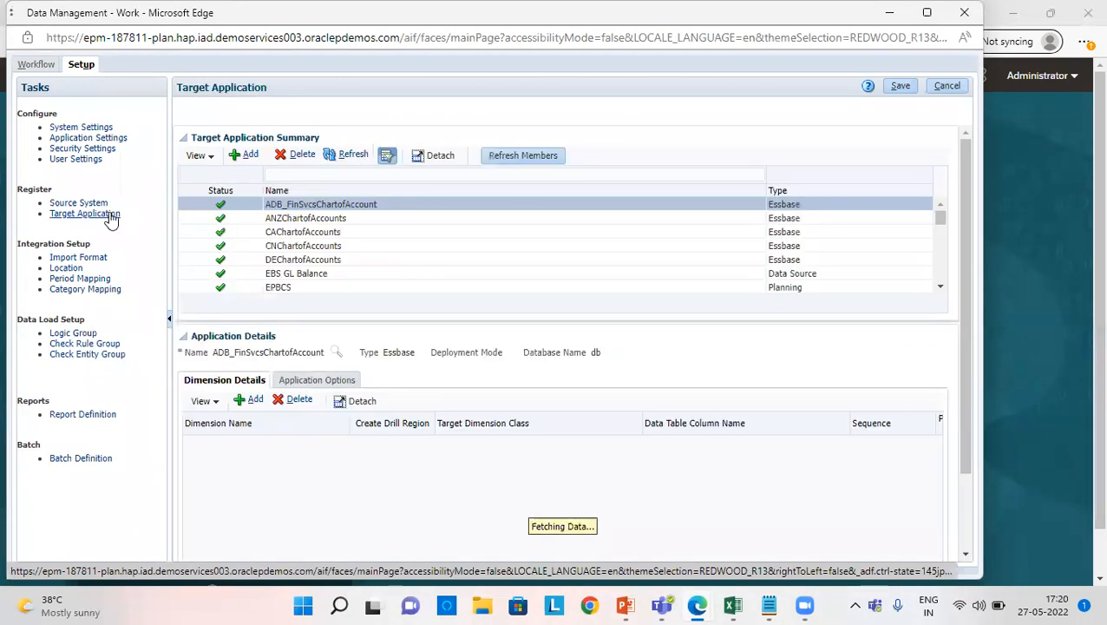
pyautogui.scroll(-2, 344, 251)
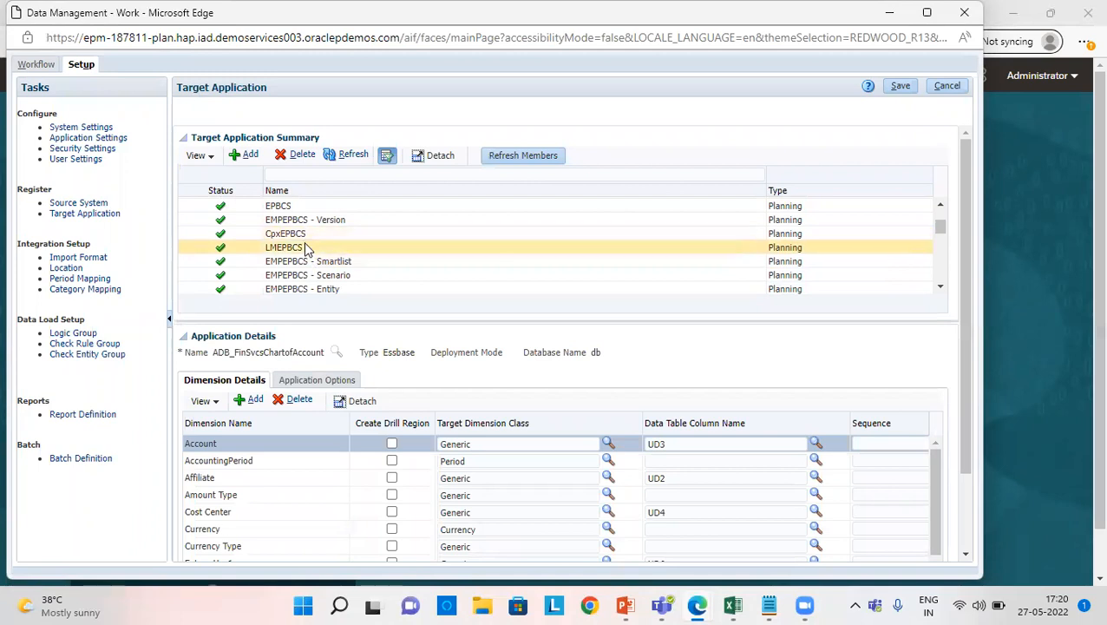
pyautogui.click(305, 245)
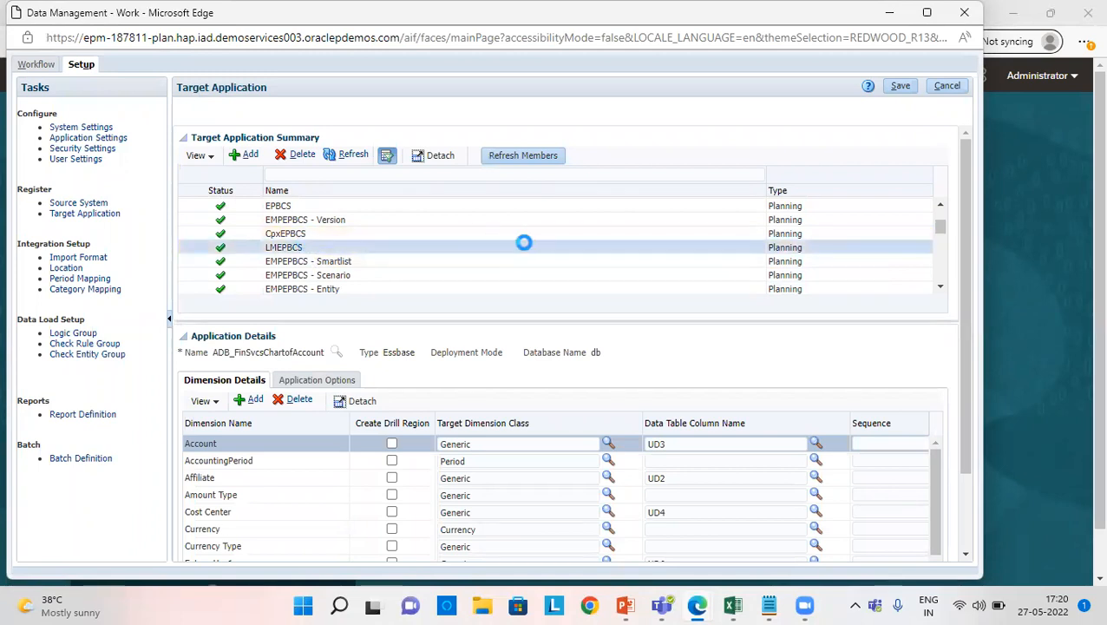
pyautogui.click(248, 156)
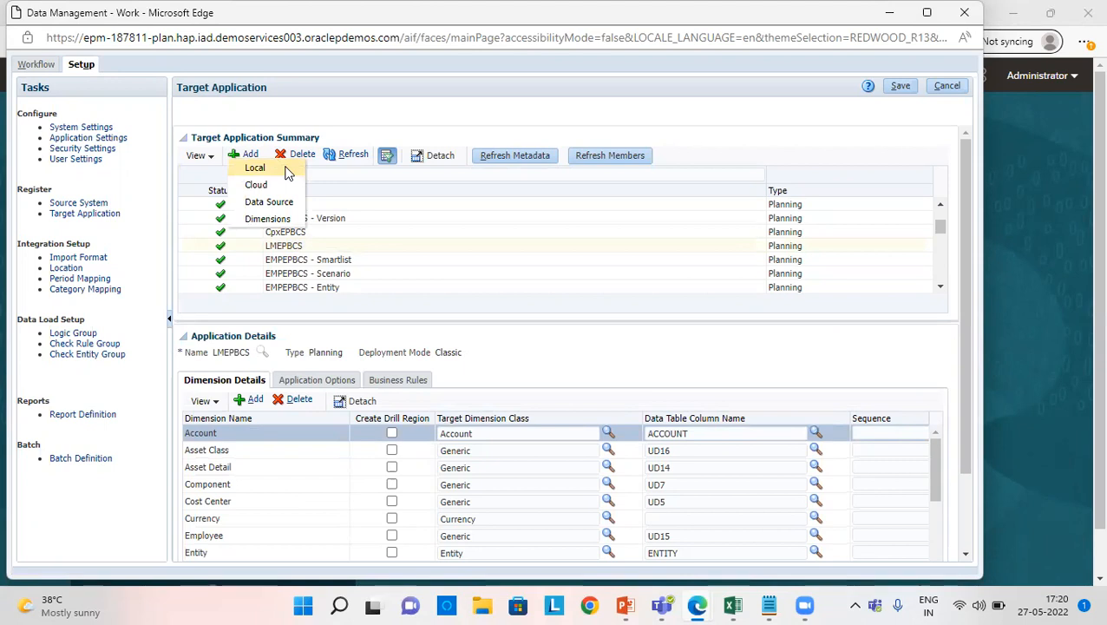
pyautogui.click(287, 171)
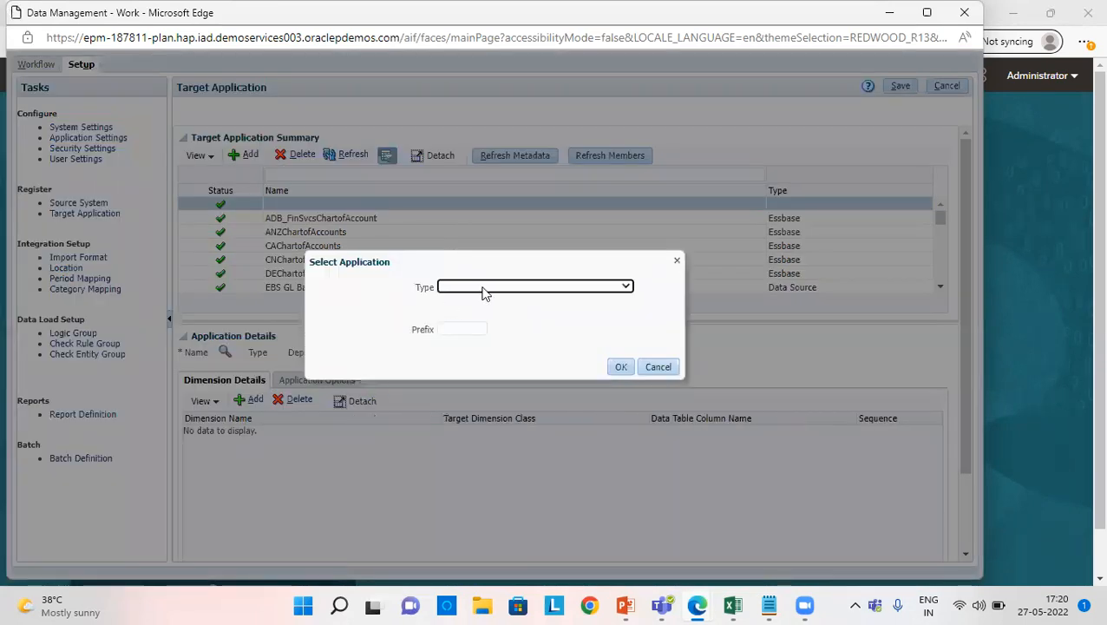
pyautogui.click(482, 287)
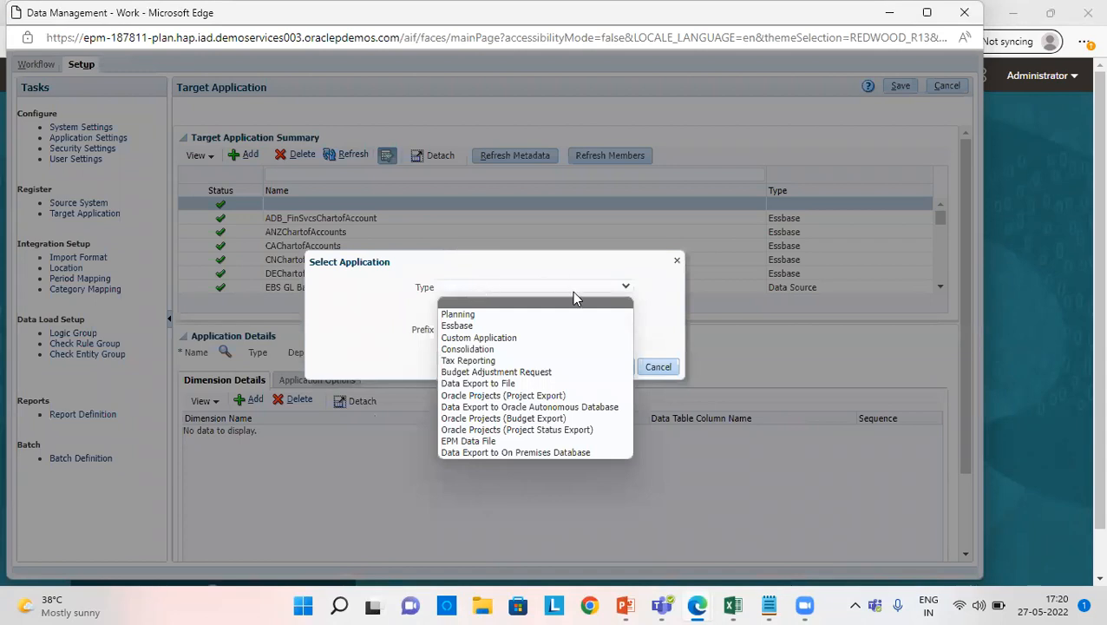
pyautogui.click(590, 273)
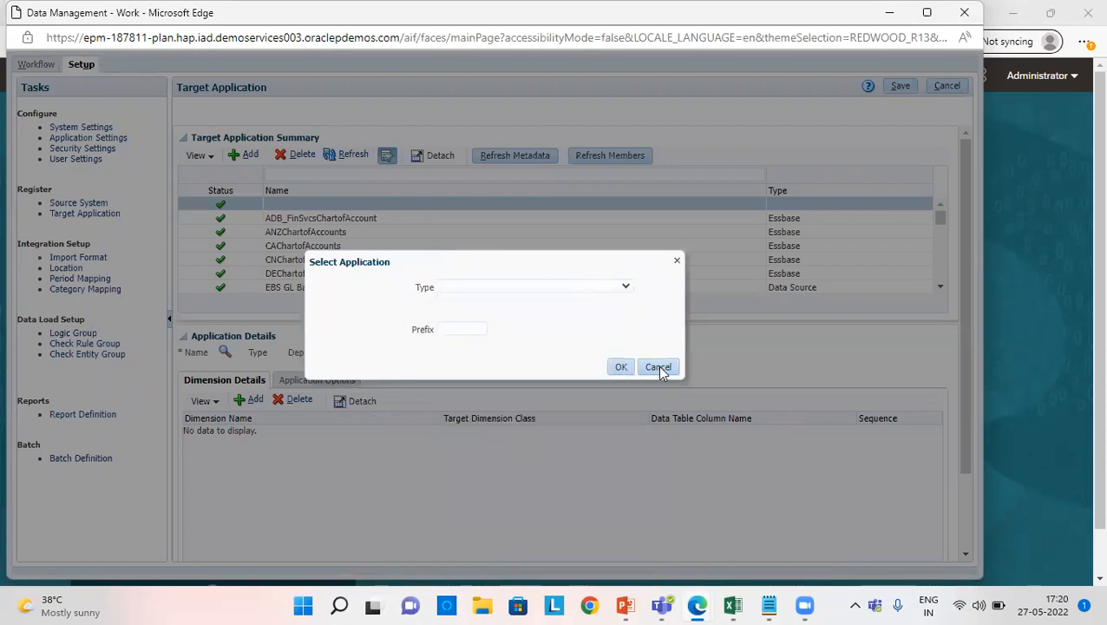
pyautogui.click(658, 367)
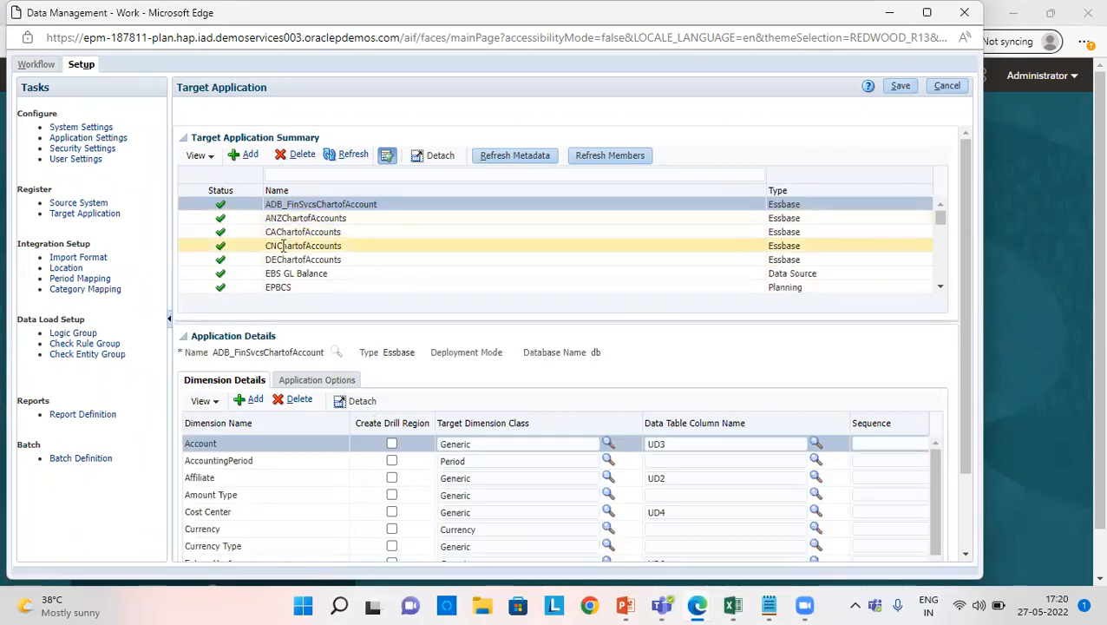
# Step: Open the Import Format setup page under the integration setup tasks
pyautogui.click(88, 258)
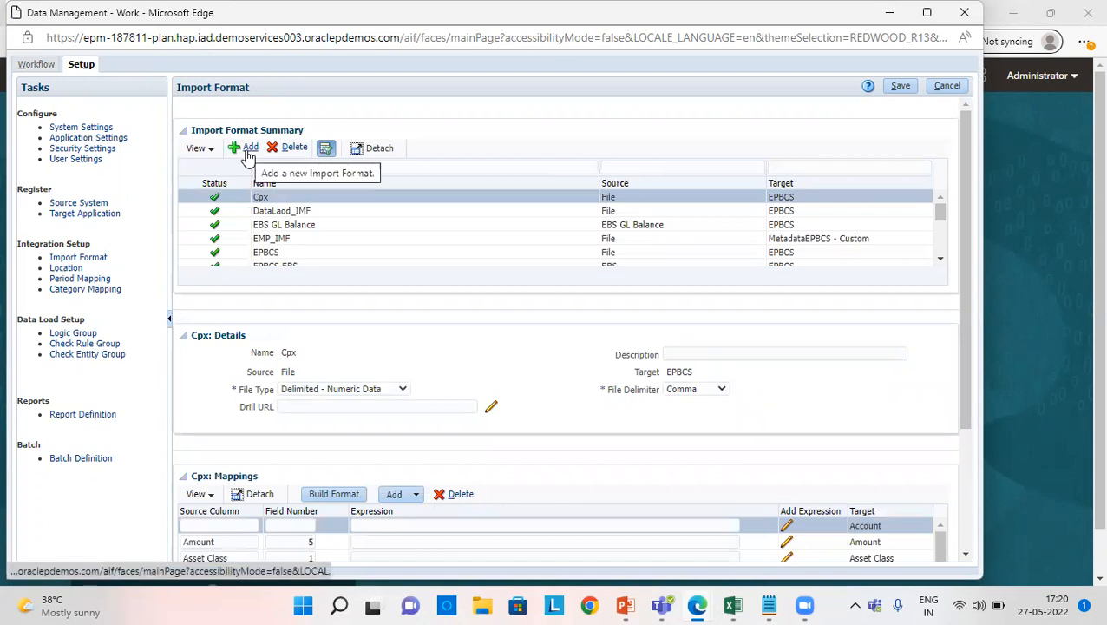
pyautogui.click(248, 149)
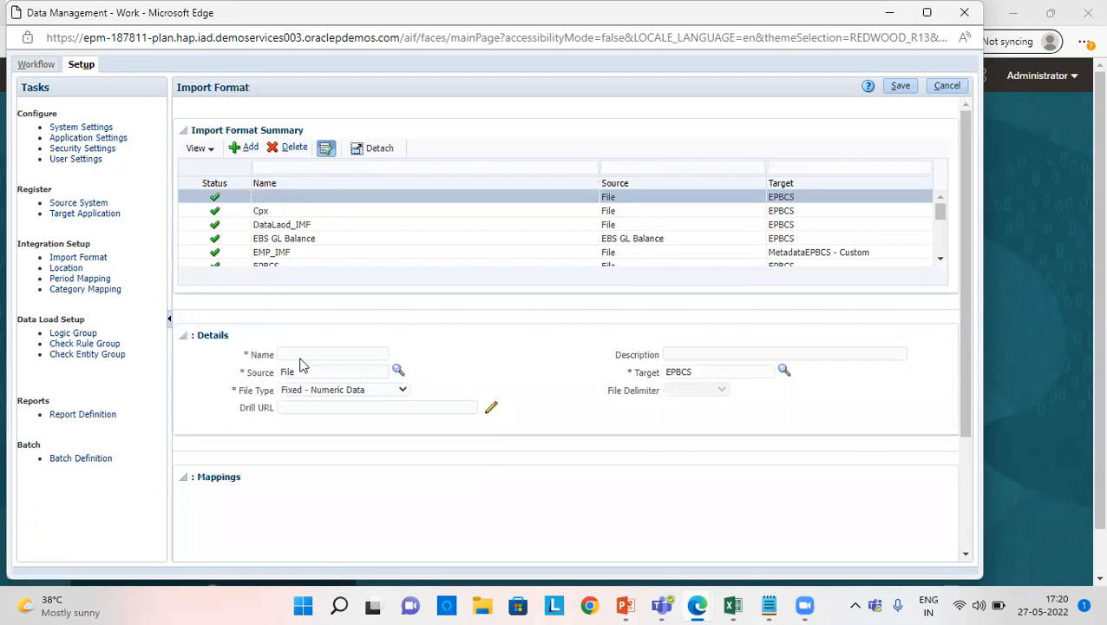
pyautogui.scroll(-3, 545, 373)
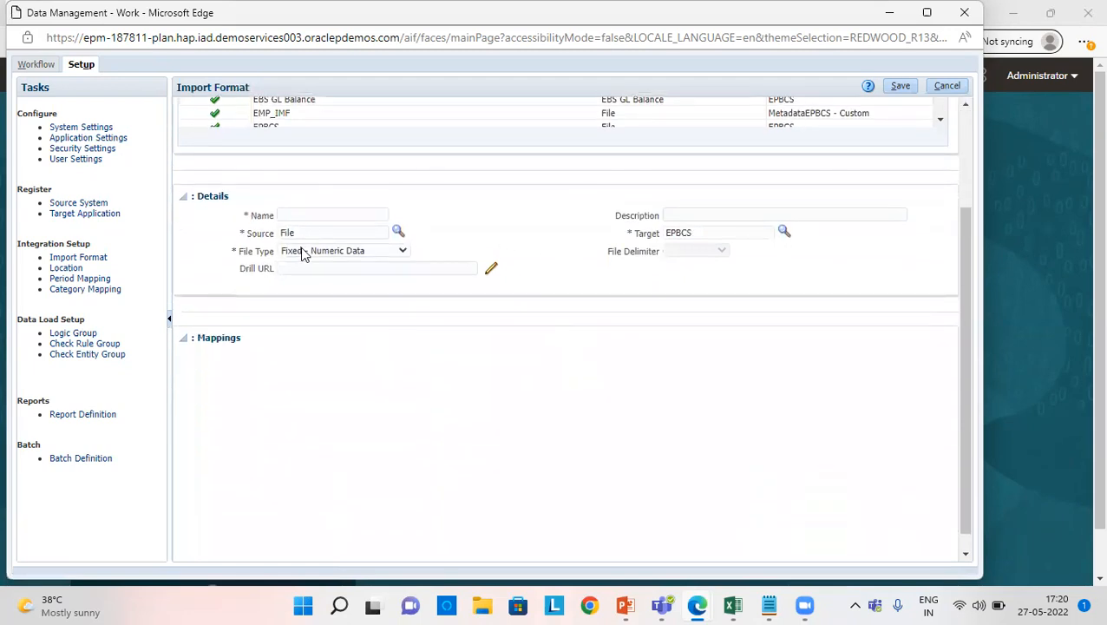
pyautogui.click(297, 213)
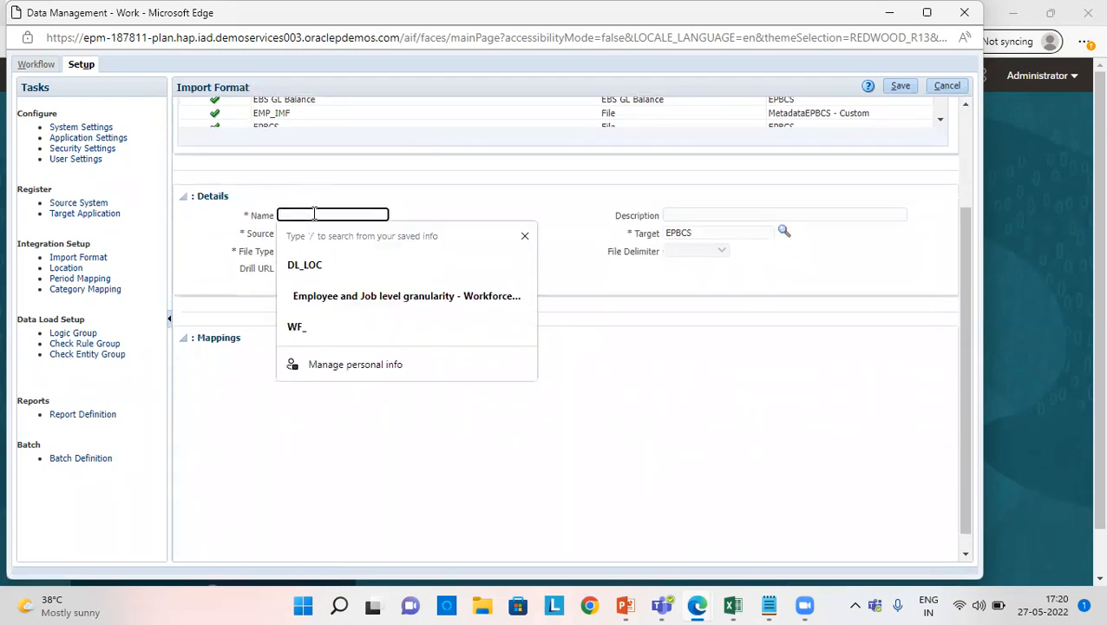
pyautogui.click(525, 236)
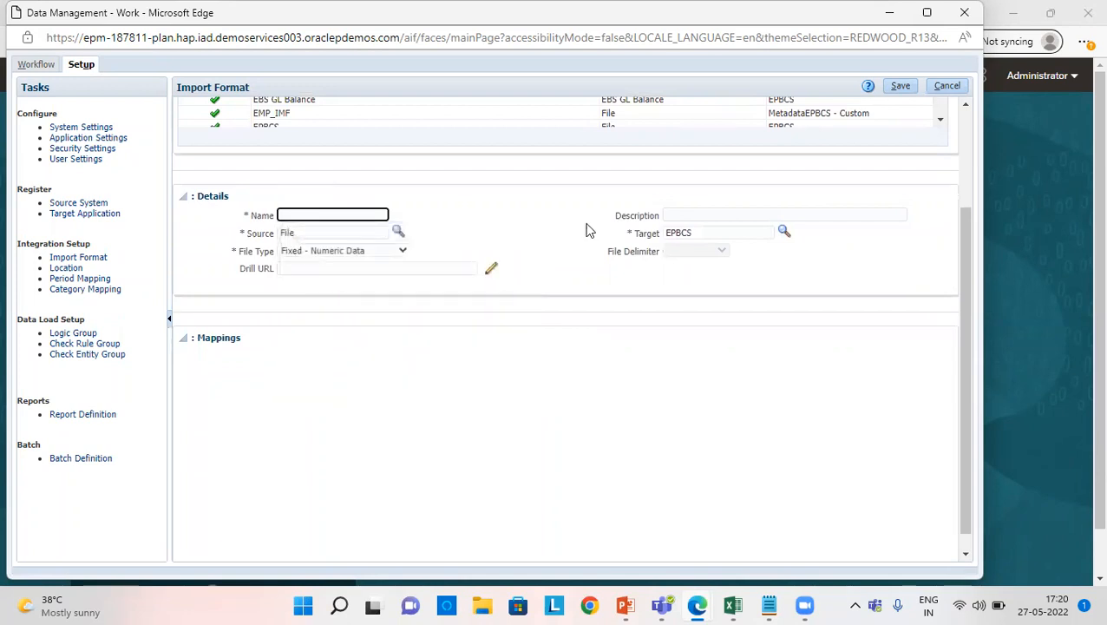
pyautogui.click(308, 253)
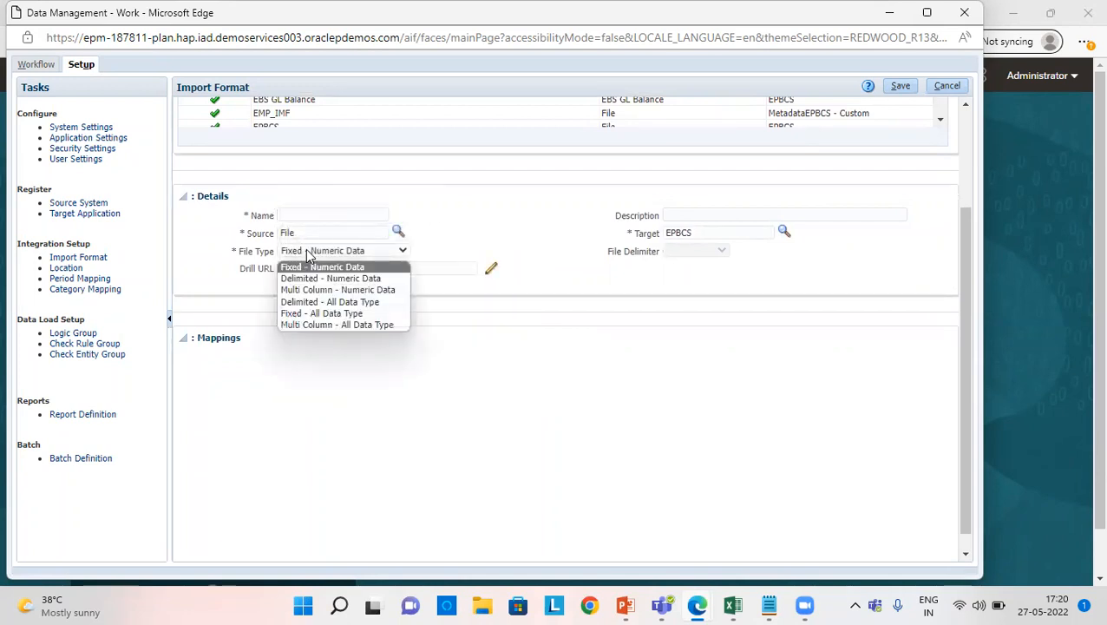
pyautogui.click(594, 233)
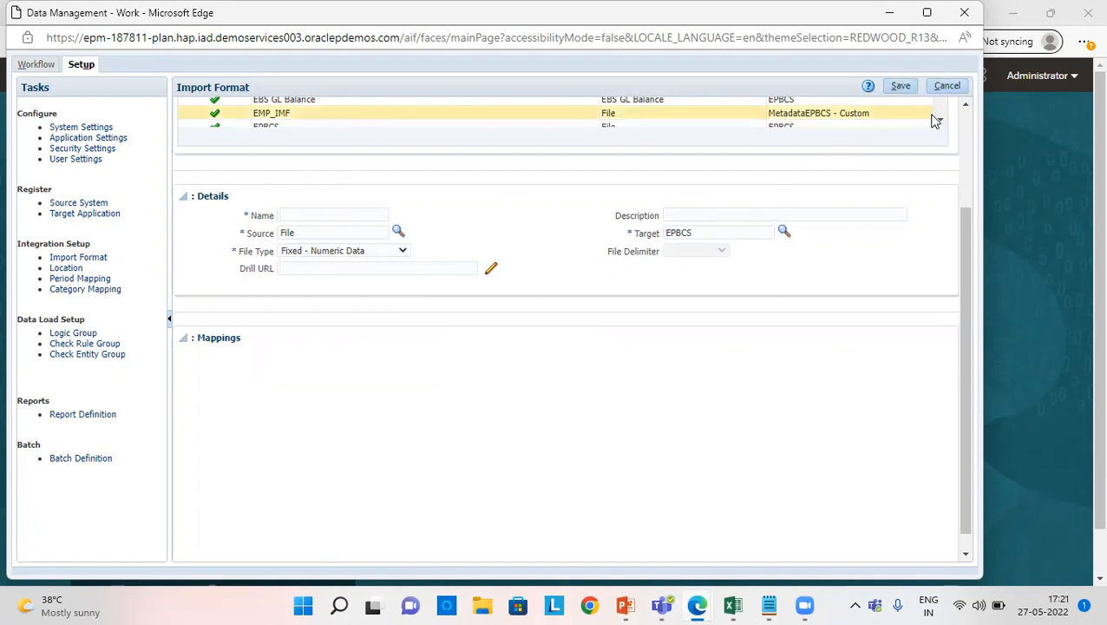
pyautogui.click(945, 87)
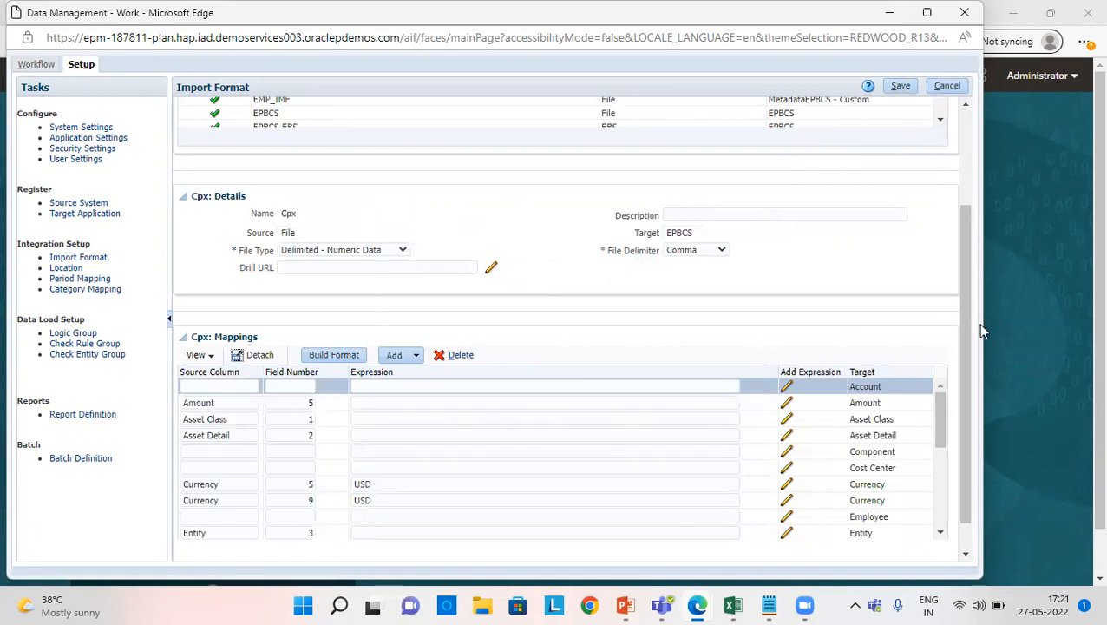
# Step: Find the LM_IMP import format in the summary list and examine its source-to-target column mappings
pyautogui.scroll(3, 436, 243)
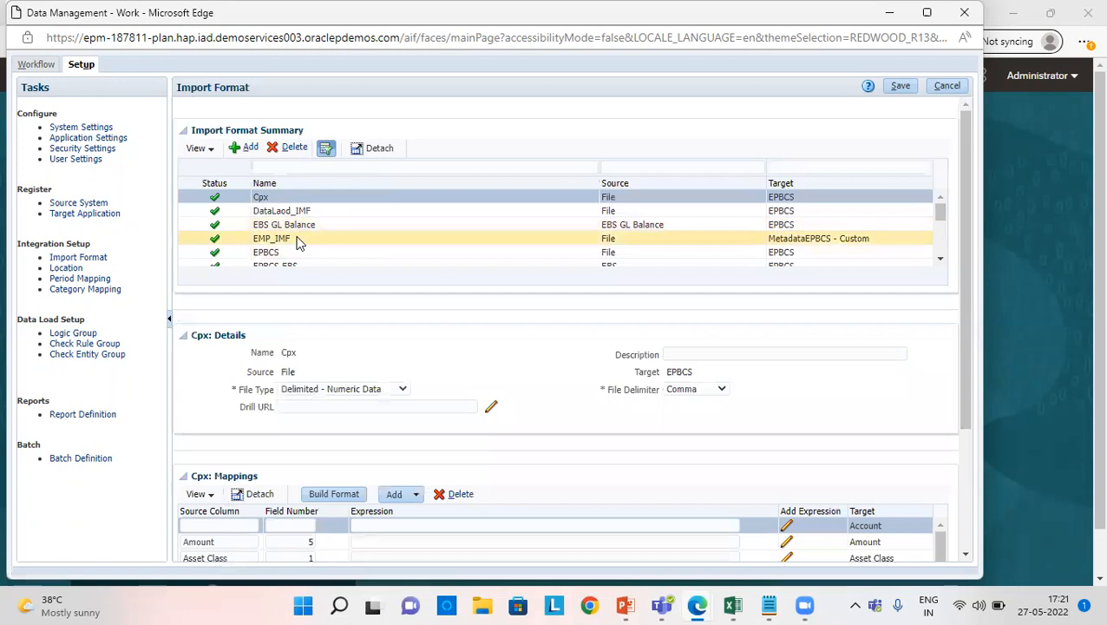
pyautogui.scroll(-3, 300, 239)
pyautogui.scroll(-5, 300, 234)
pyautogui.scroll(2, 306, 183)
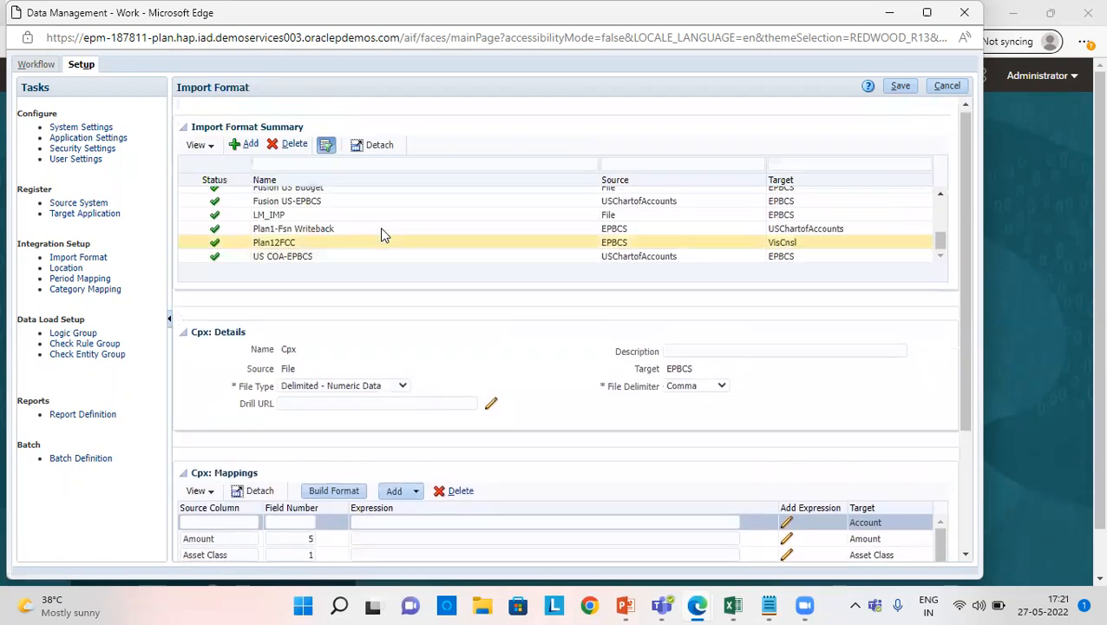
pyautogui.click(328, 218)
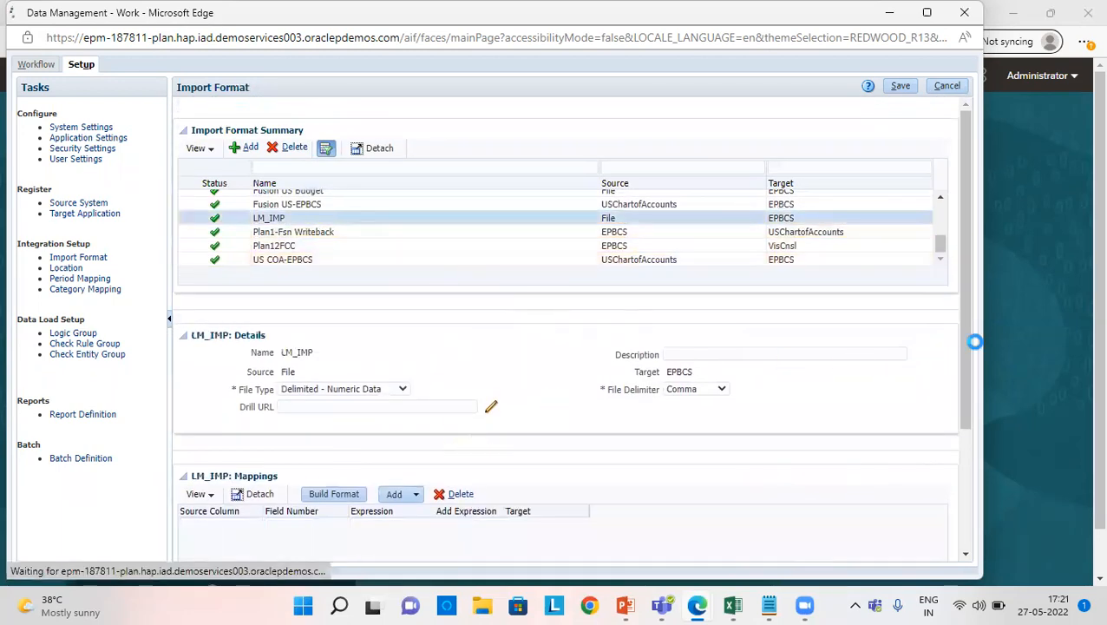
pyautogui.moveTo(971, 348); pyautogui.dragTo(970, 469)
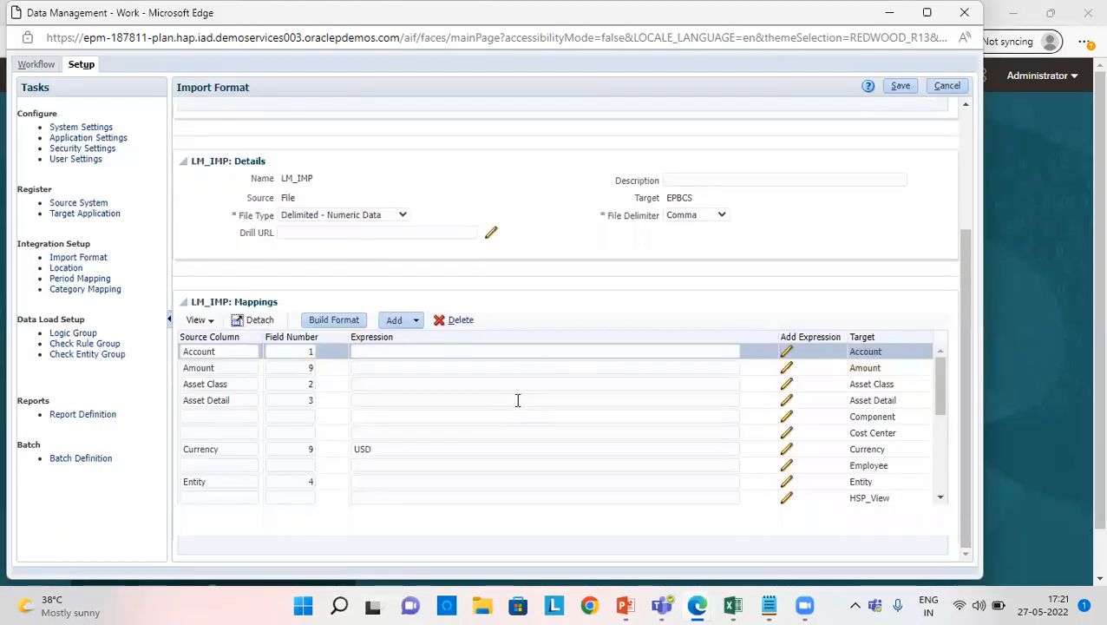
# Step: Compare the Asset Class, Asset Detail and Entity column order in the CapexDL Excel workbook with the LM_IMP mappings, and leave the import format unsaved
pyautogui.hotkey('alt', 'Tab')
pyautogui.hotkey('alt', 'Tab')
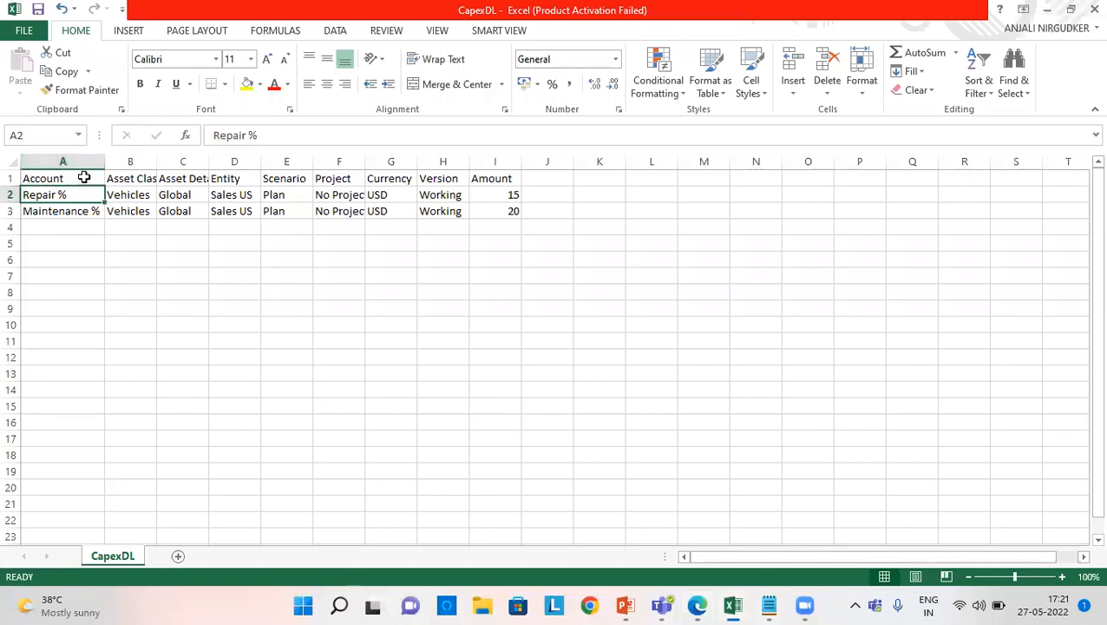
pyautogui.click(132, 180)
pyautogui.click(182, 176)
pyautogui.click(225, 177)
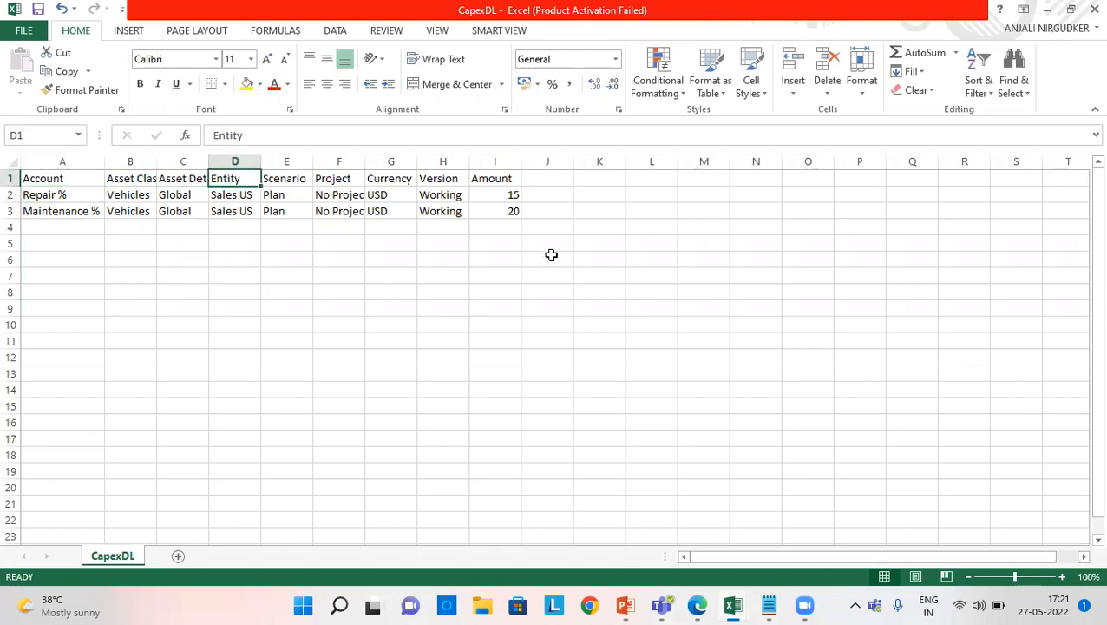
pyautogui.hotkey('alt', 'Tab')
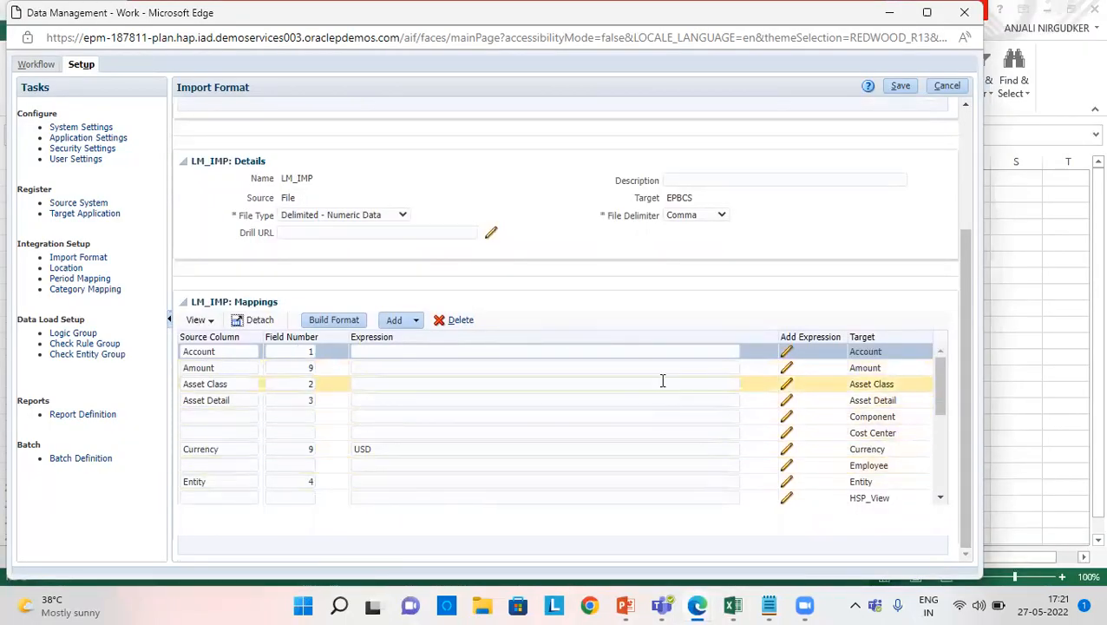
pyautogui.click(946, 86)
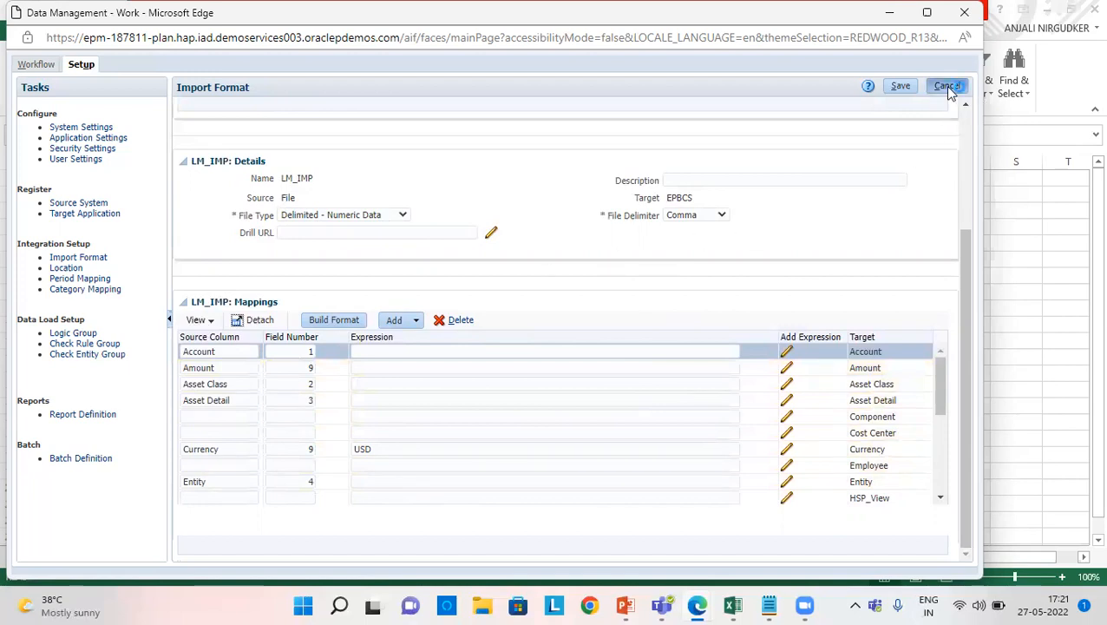
# Step: Open the Location setup page under the integration setup tasks
pyautogui.click(66, 268)
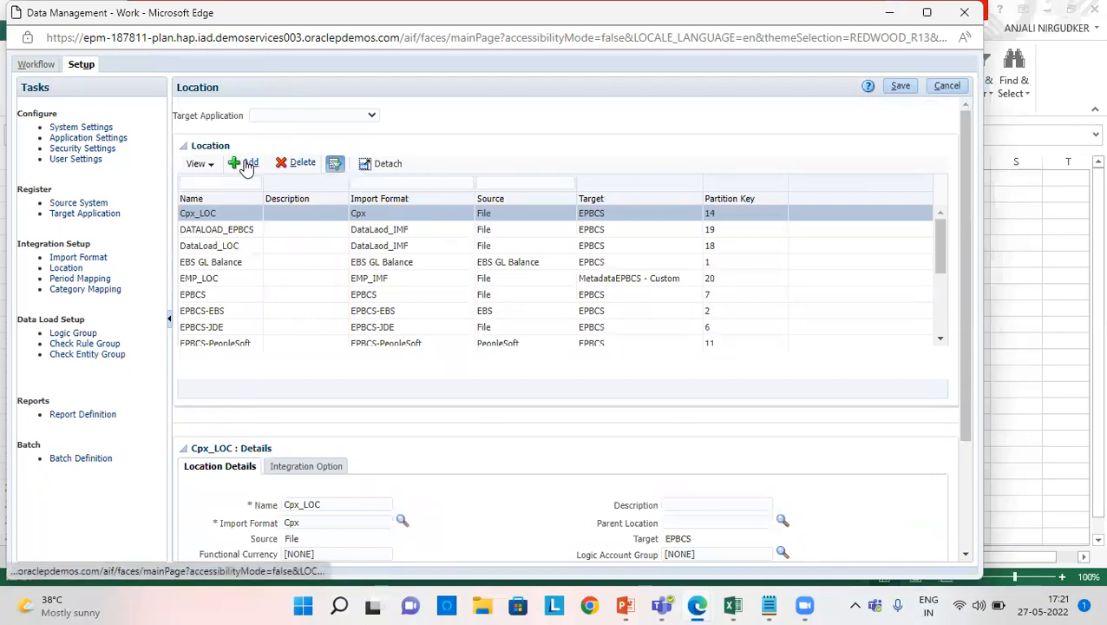
pyautogui.click(247, 165)
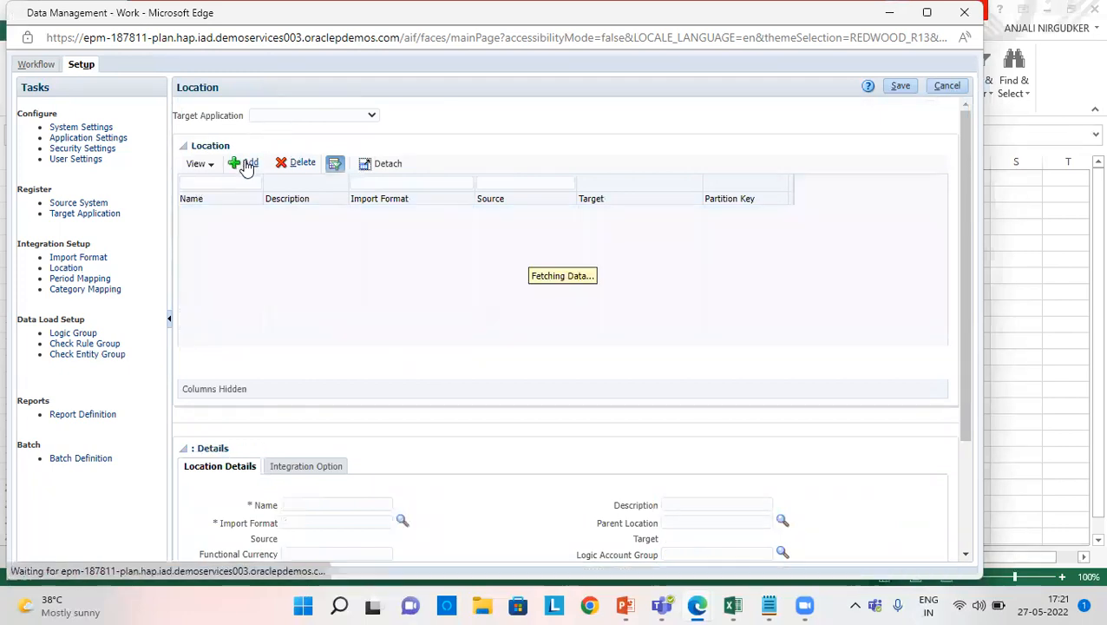
pyautogui.scroll(-3, 295, 402)
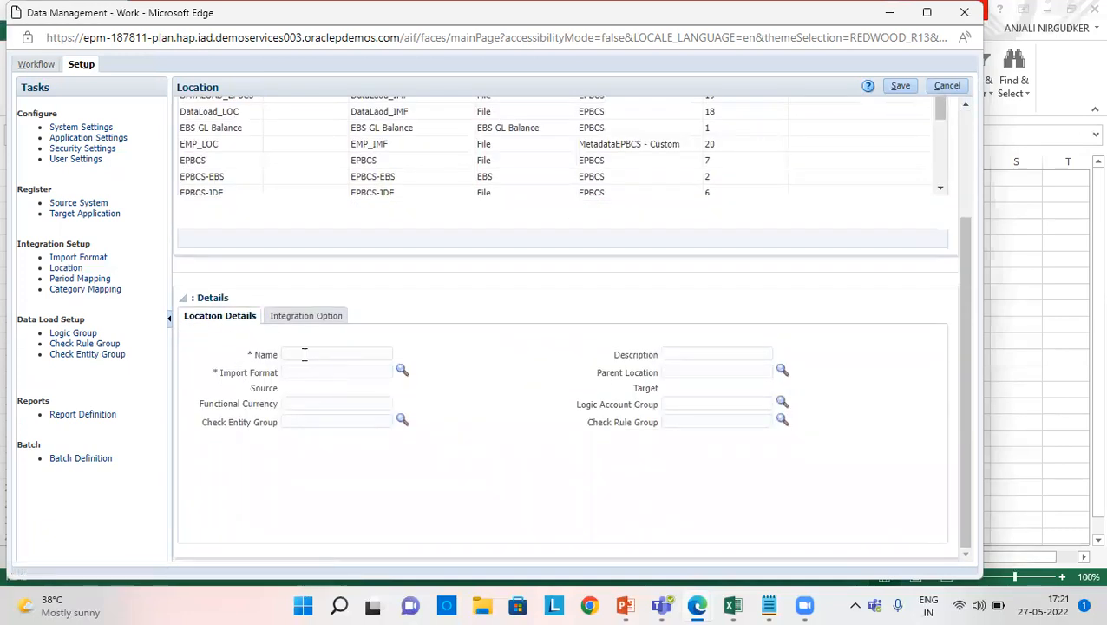
pyautogui.click(403, 373)
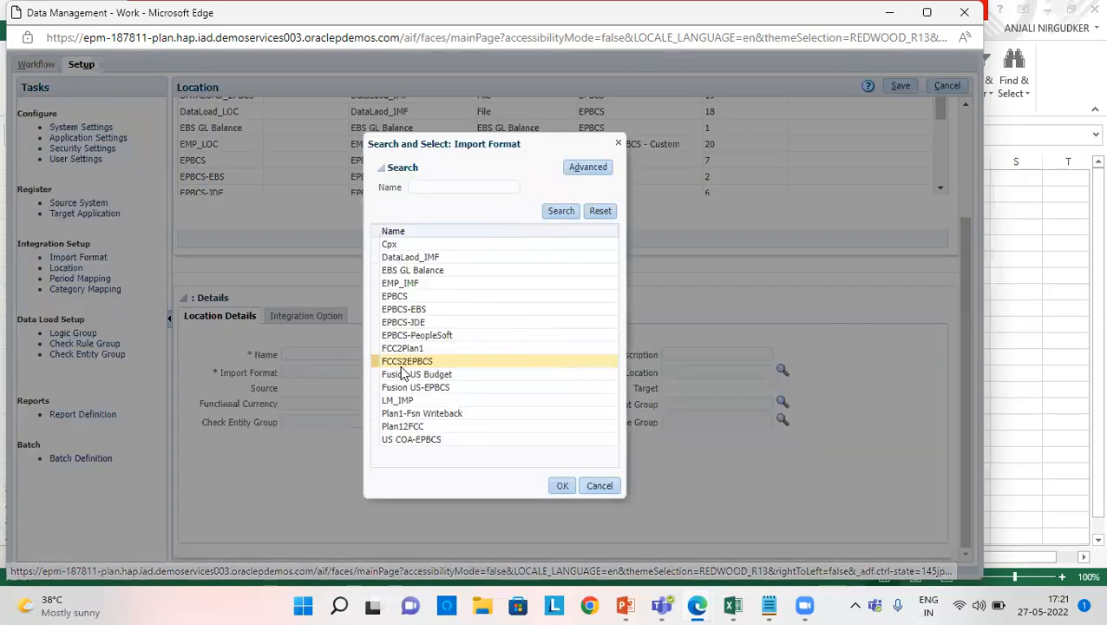
pyautogui.click(599, 488)
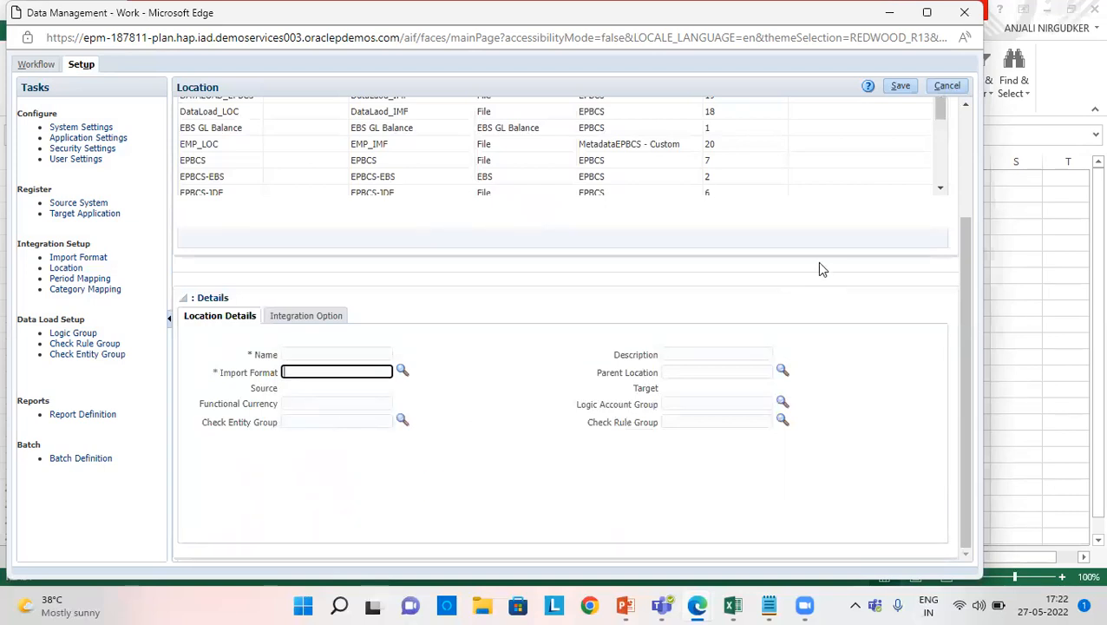
pyautogui.scroll(3, 824, 371)
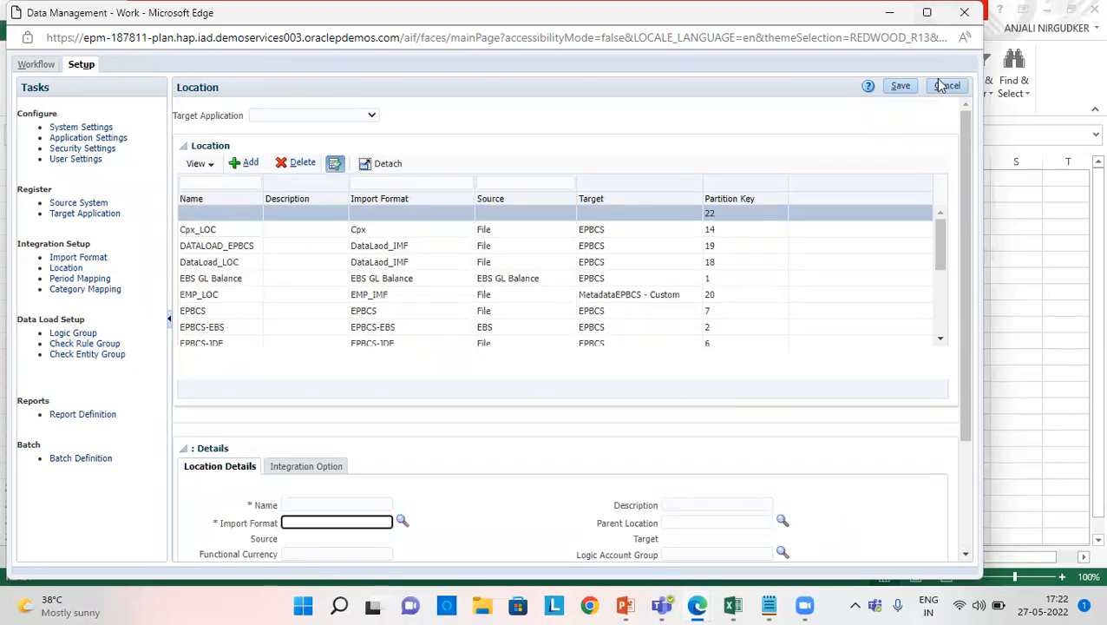
pyautogui.click(944, 87)
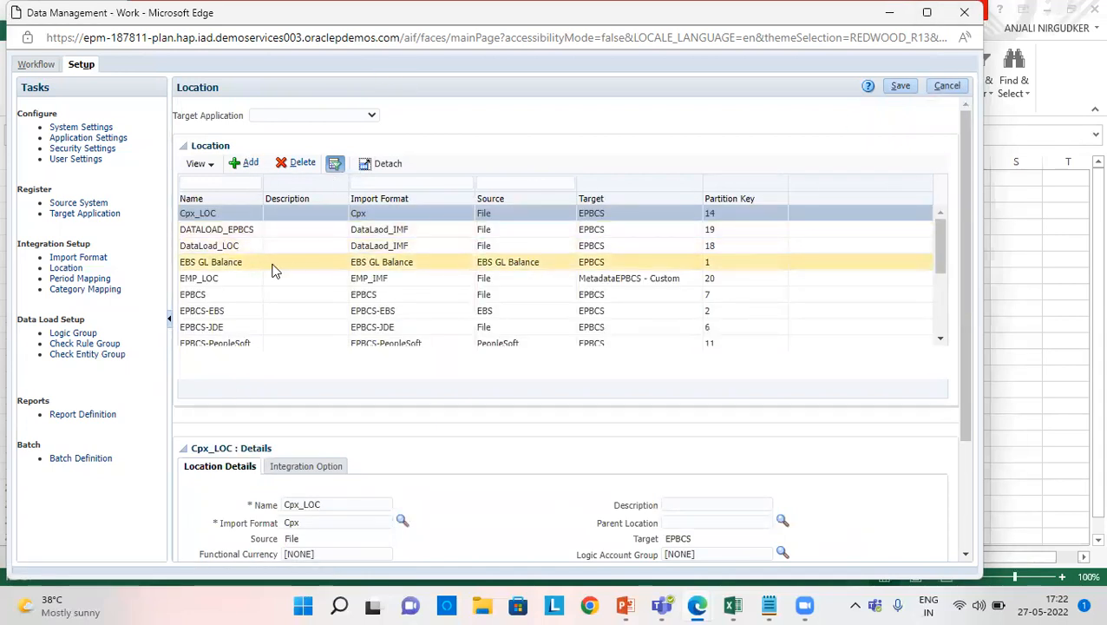
# Step: Find the LM_LOC location in the list and display its details and assigned import format
pyautogui.scroll(-2, 272, 272)
pyautogui.click(227, 326)
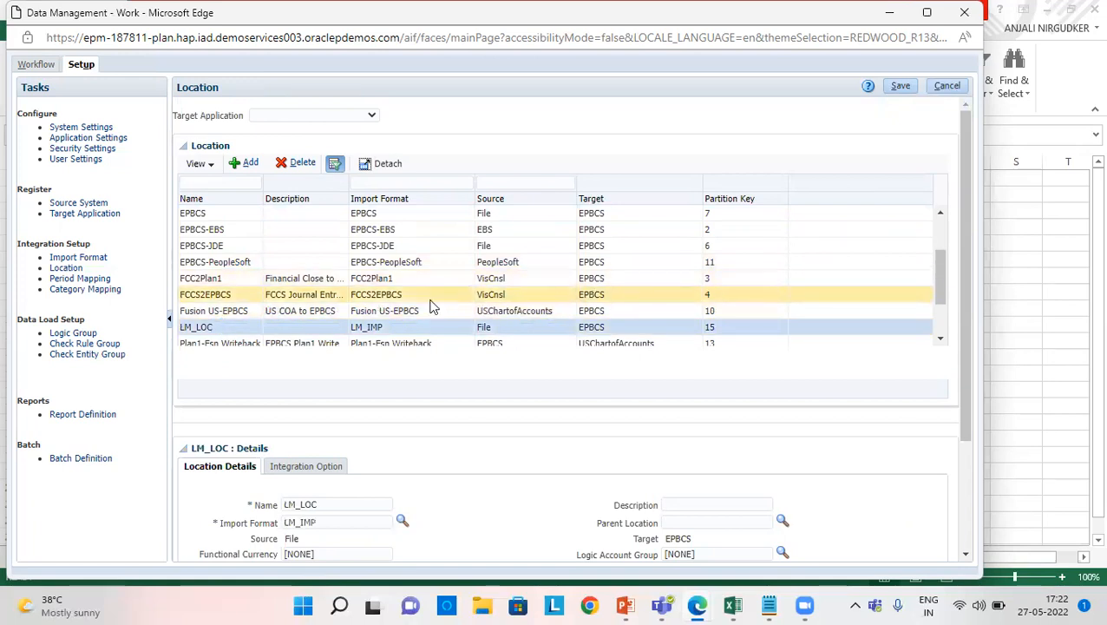
pyautogui.scroll(-3, 431, 308)
pyautogui.scroll(3, 452, 326)
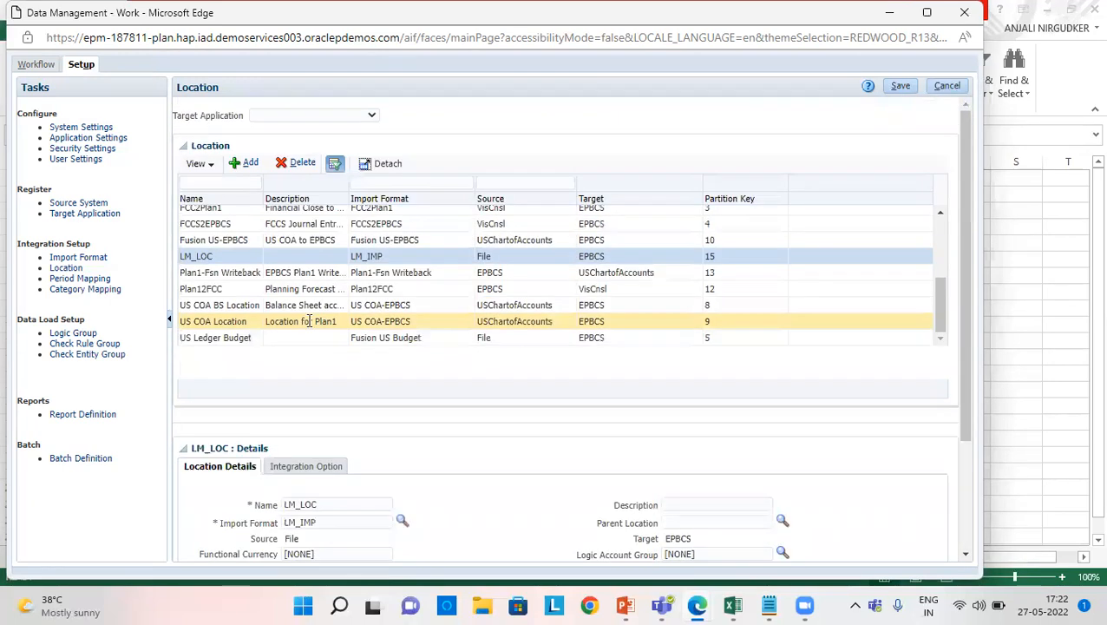
# Step: Open the Period Mapping setup page and examine the global period mappings
pyautogui.click(80, 278)
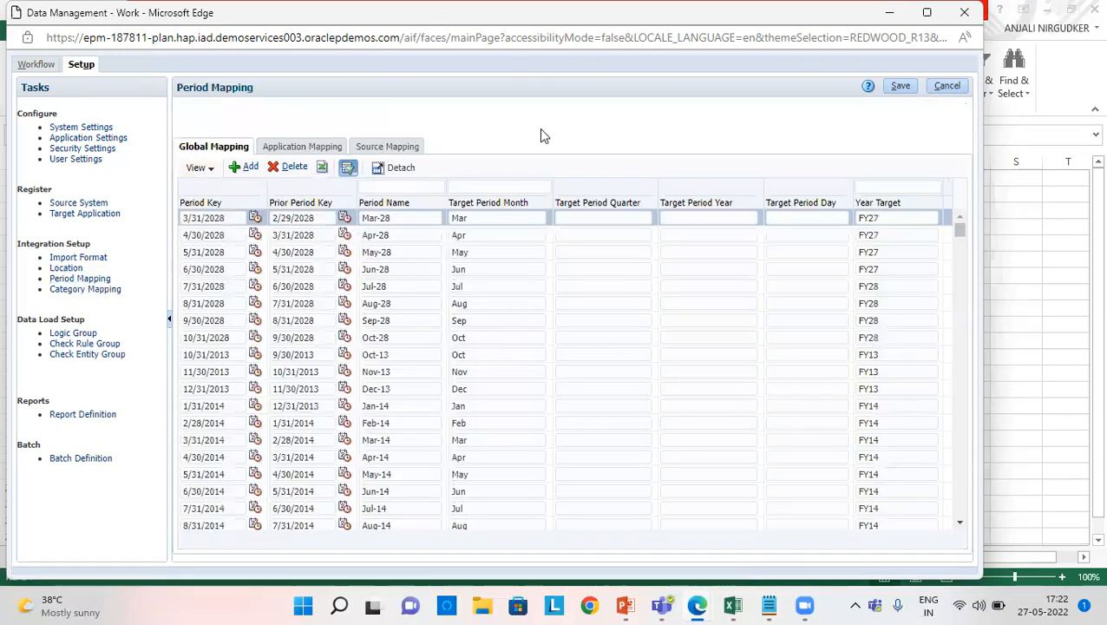
pyautogui.scroll(-1, 415, 303)
pyautogui.scroll(1, 387, 303)
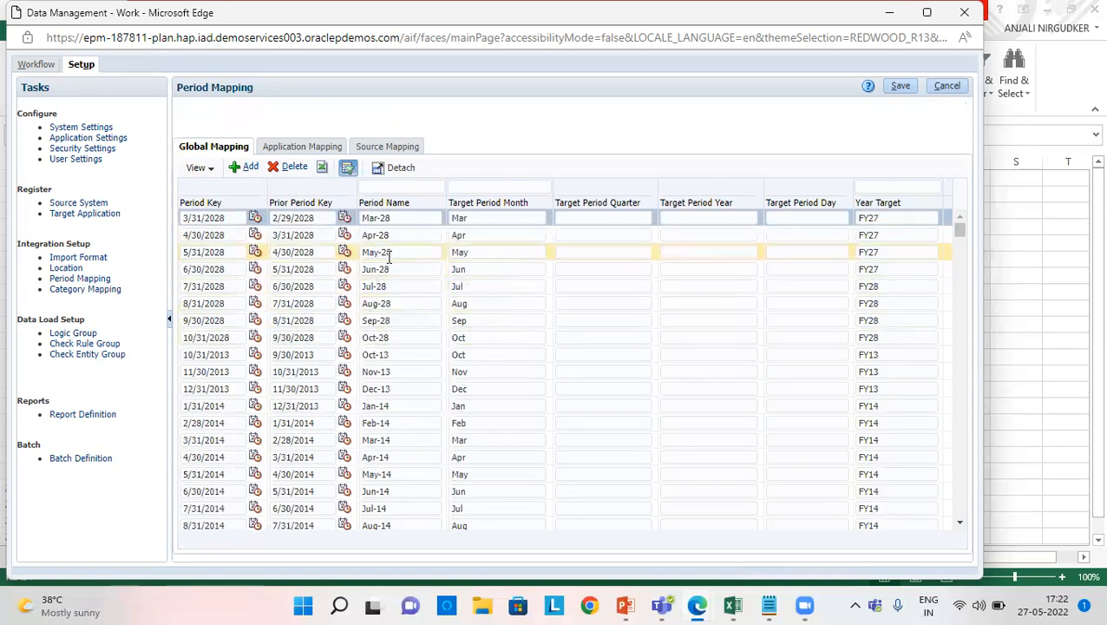
# Step: Open the Category Mapping setup page and examine the global scenario category mappings
pyautogui.click(95, 289)
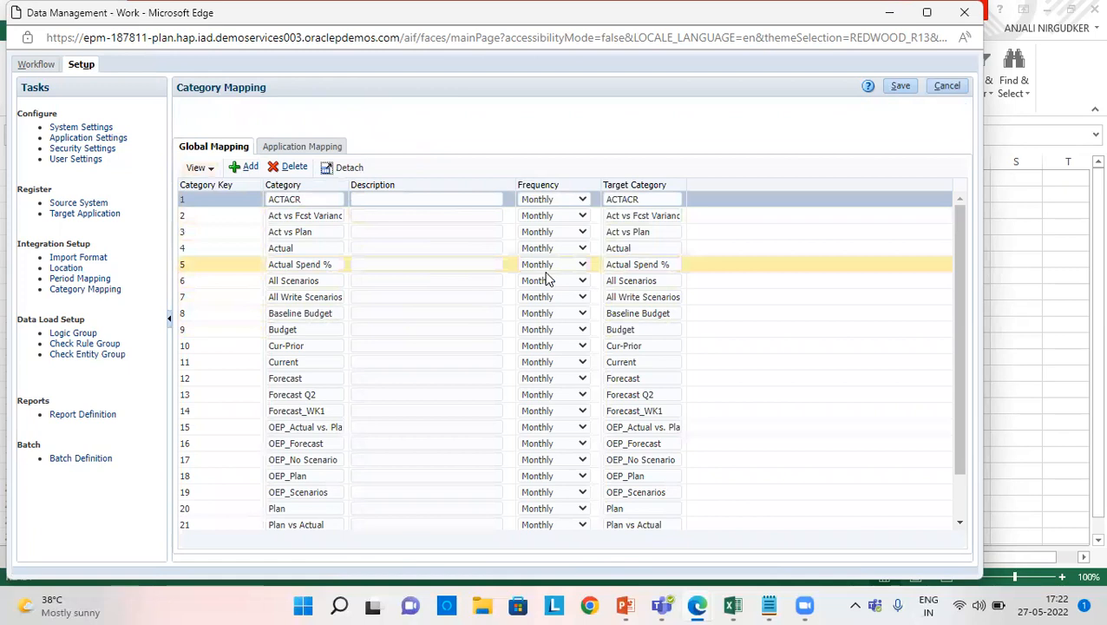
pyautogui.scroll(-2, 499, 280)
pyautogui.scroll(2, 499, 283)
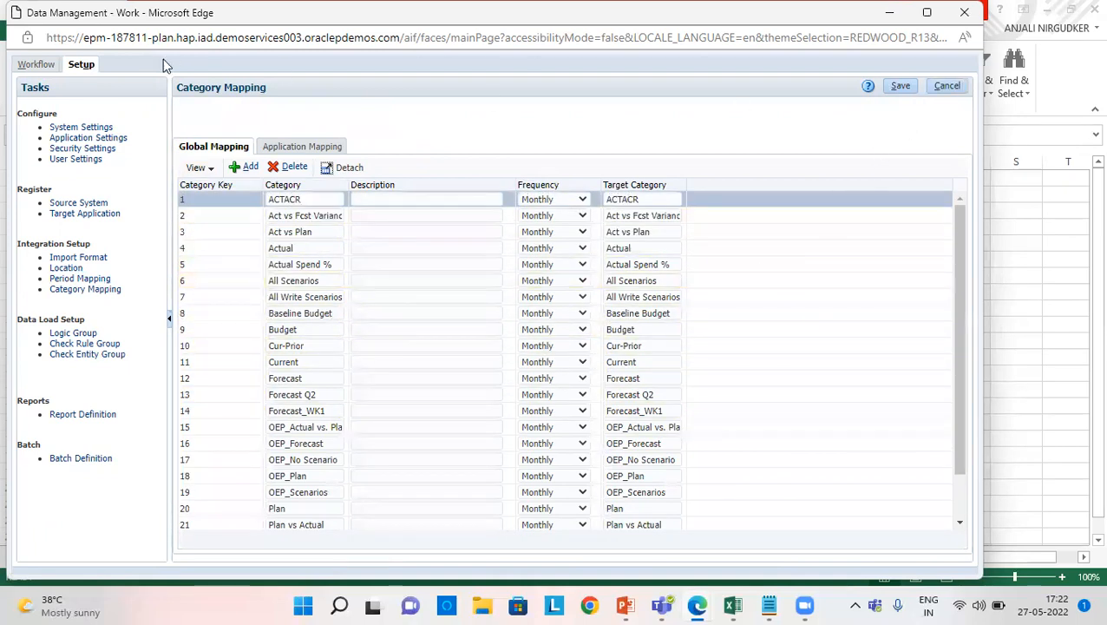
# Step: Open the workflow's Data Load Mapping page, view the Account dimension's Like mappings and check which dimensions are available
pyautogui.click(39, 64)
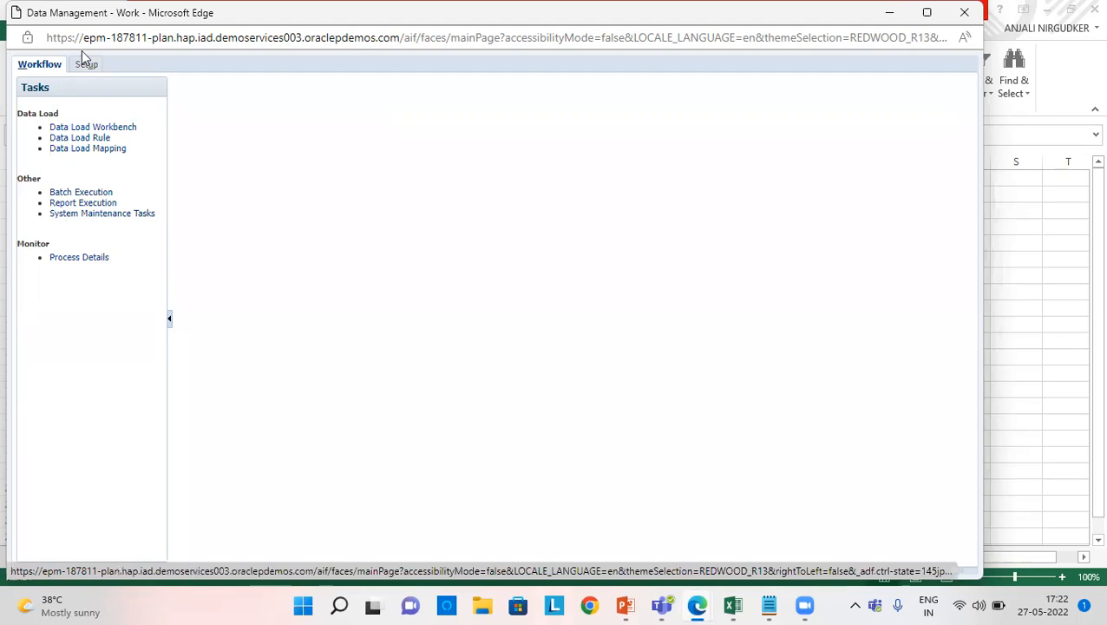
pyautogui.click(109, 148)
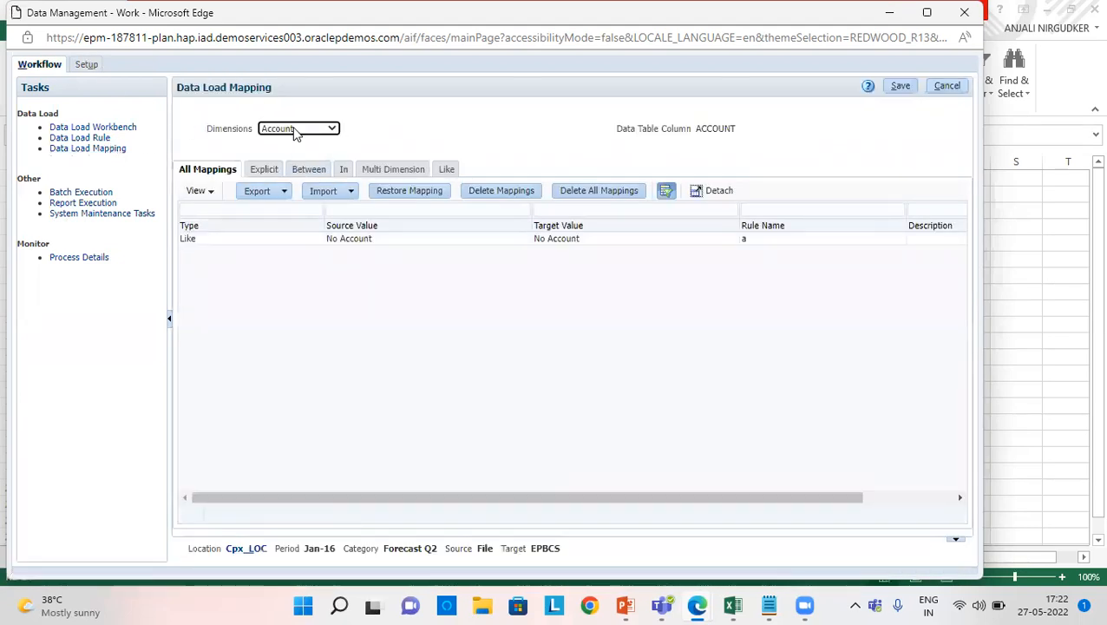
pyautogui.click(447, 171)
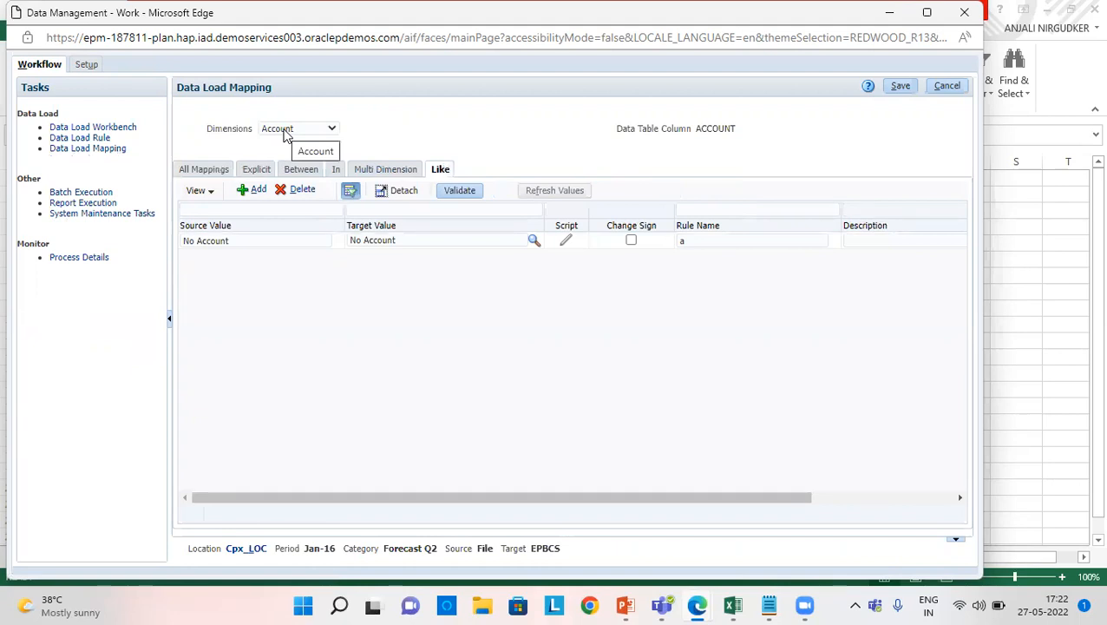
pyautogui.click(285, 130)
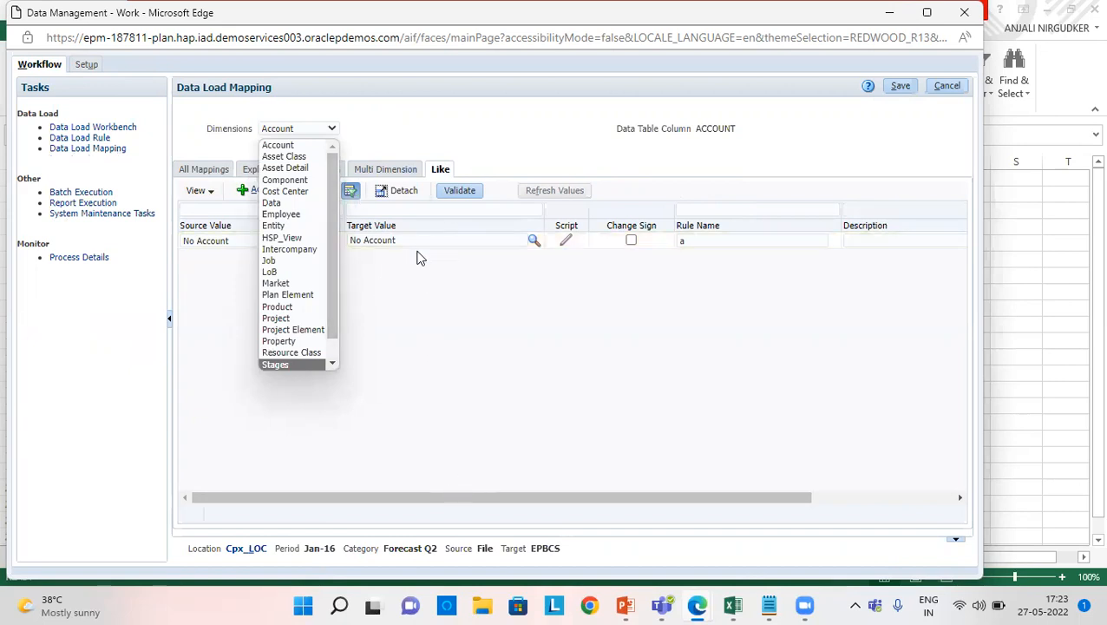
pyautogui.click(408, 311)
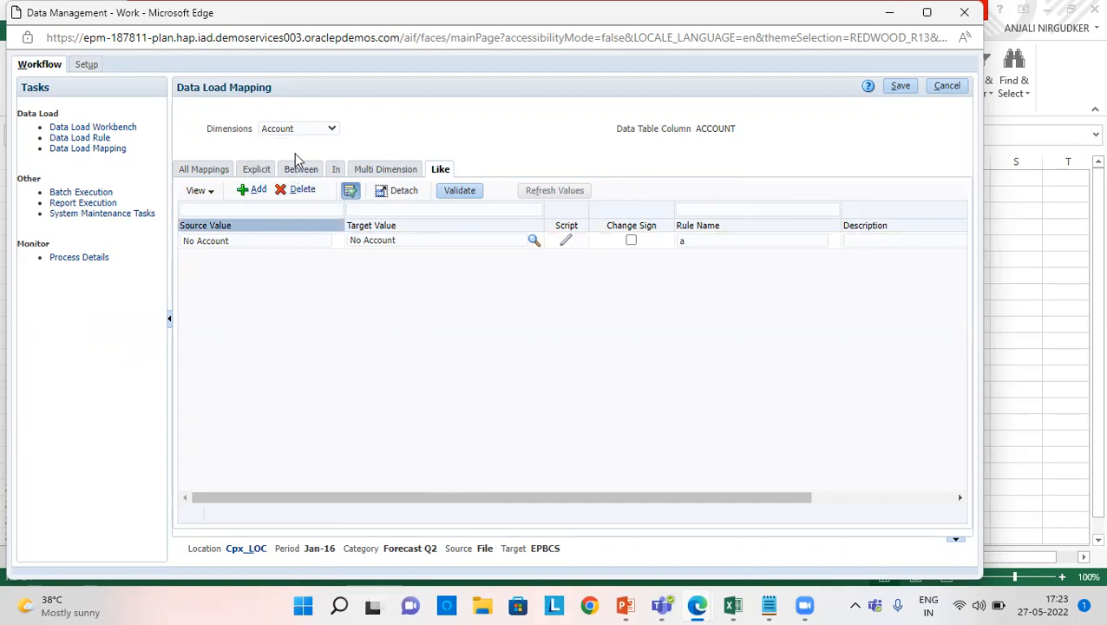
# Step: Set the point of view's location to LM_LOC and its period to Jan-22
pyautogui.click(260, 511)
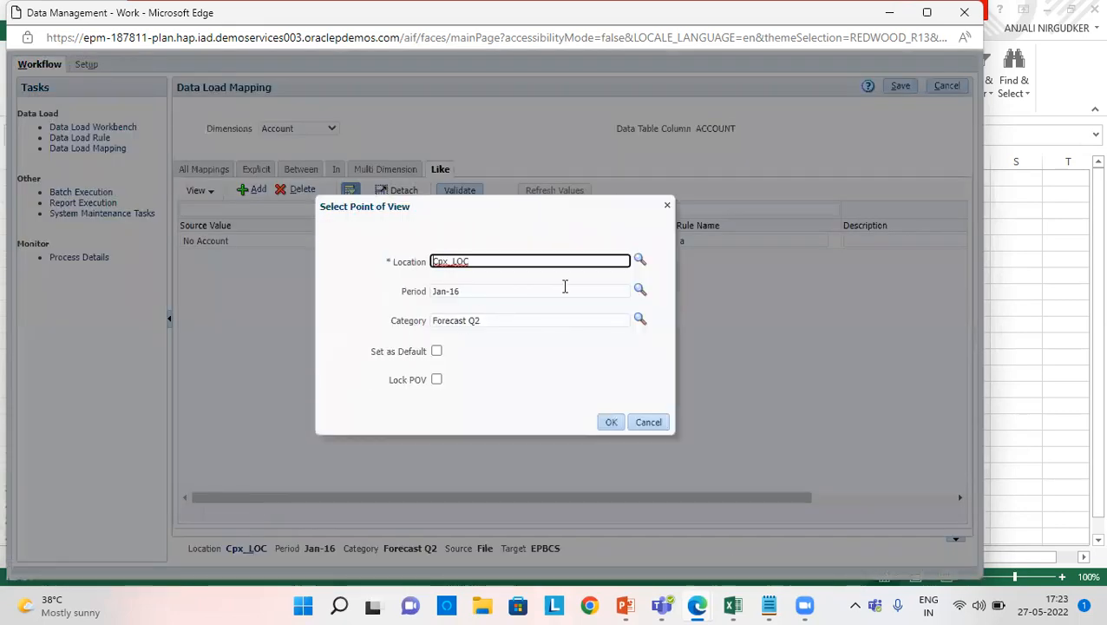
pyautogui.click(640, 260)
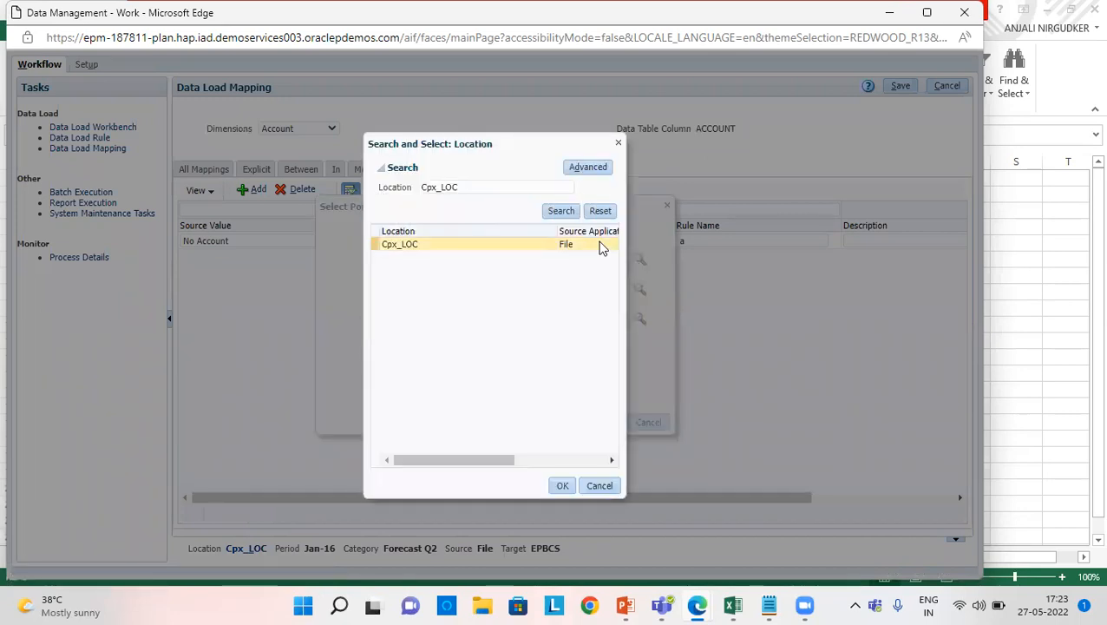
pyautogui.click(608, 215)
pyautogui.click(561, 211)
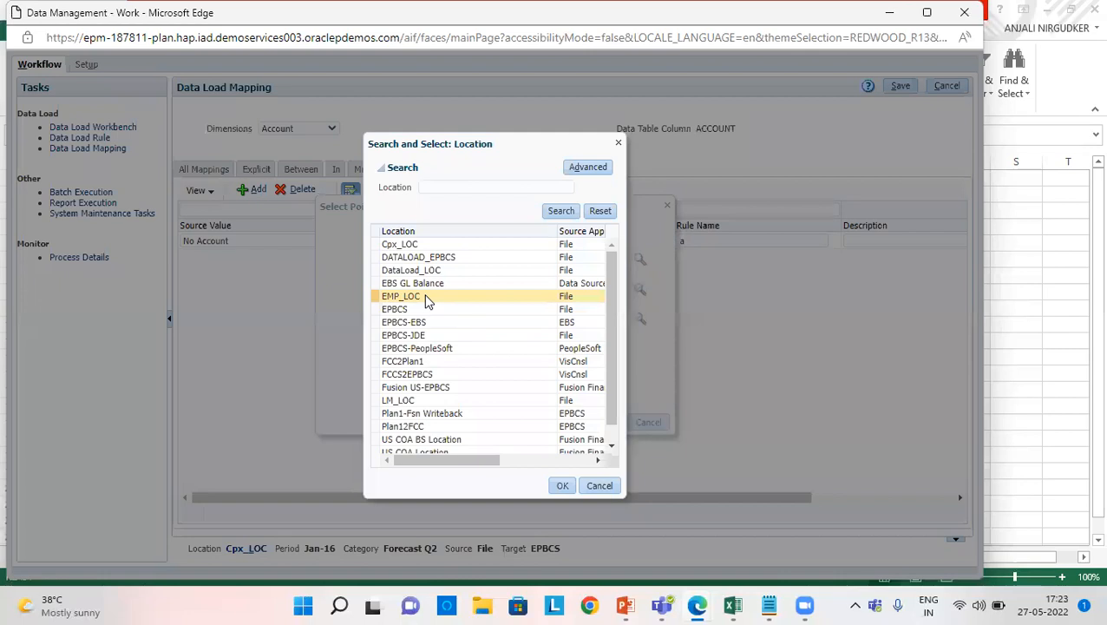
pyautogui.click(401, 400)
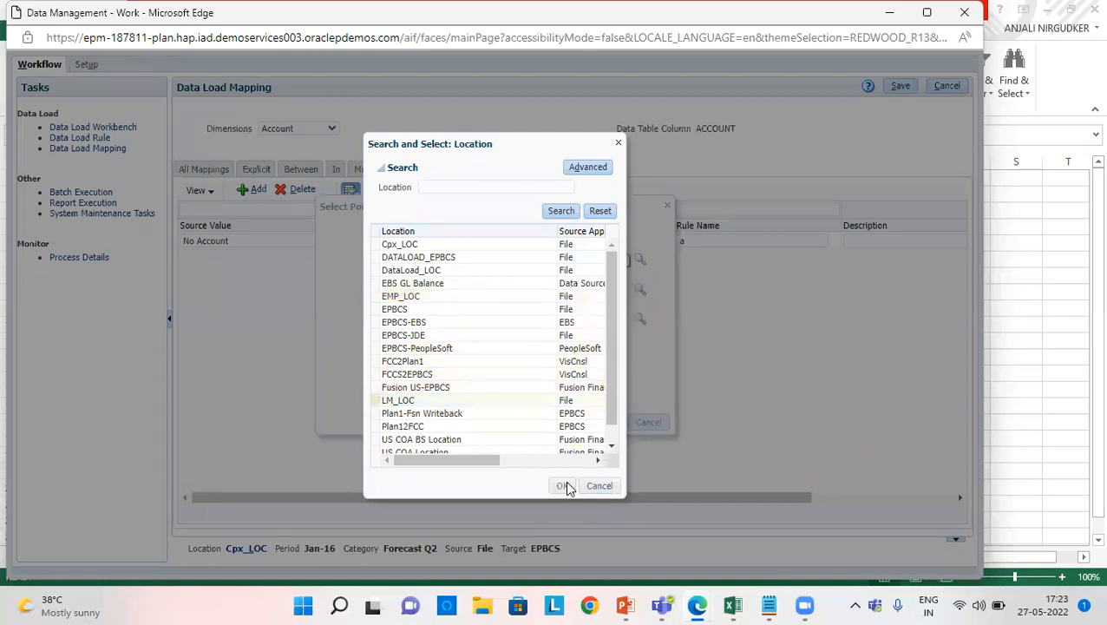
pyautogui.click(562, 486)
pyautogui.click(604, 293)
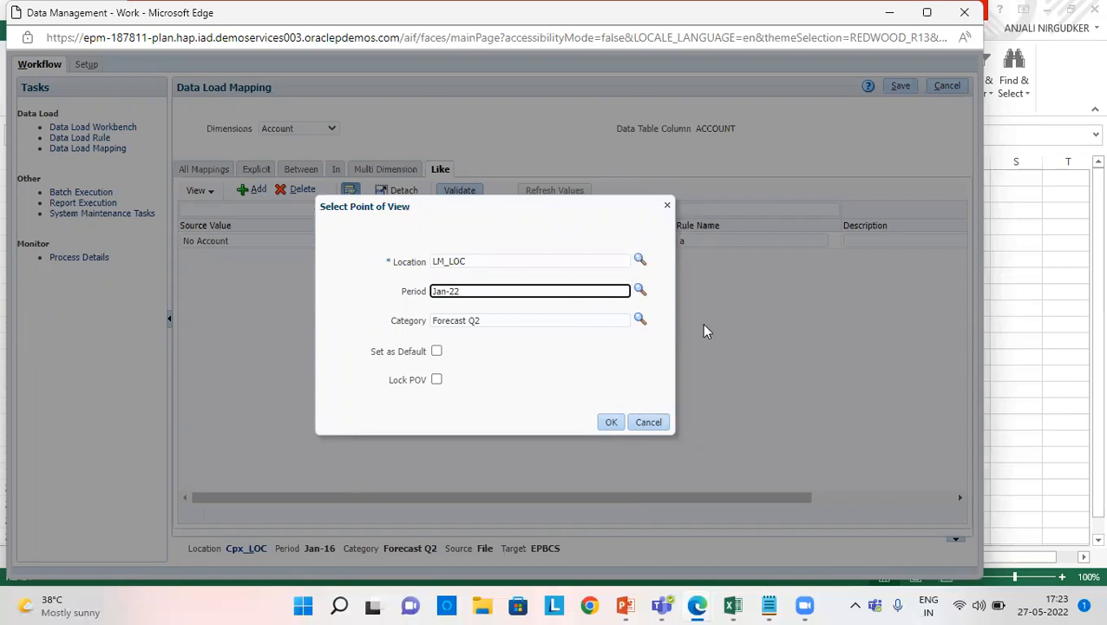
# Step: Set the point of view's category to OEP_Plan and apply the point of view
pyautogui.click(639, 320)
pyautogui.click(599, 213)
pyautogui.scroll(-3, 416, 373)
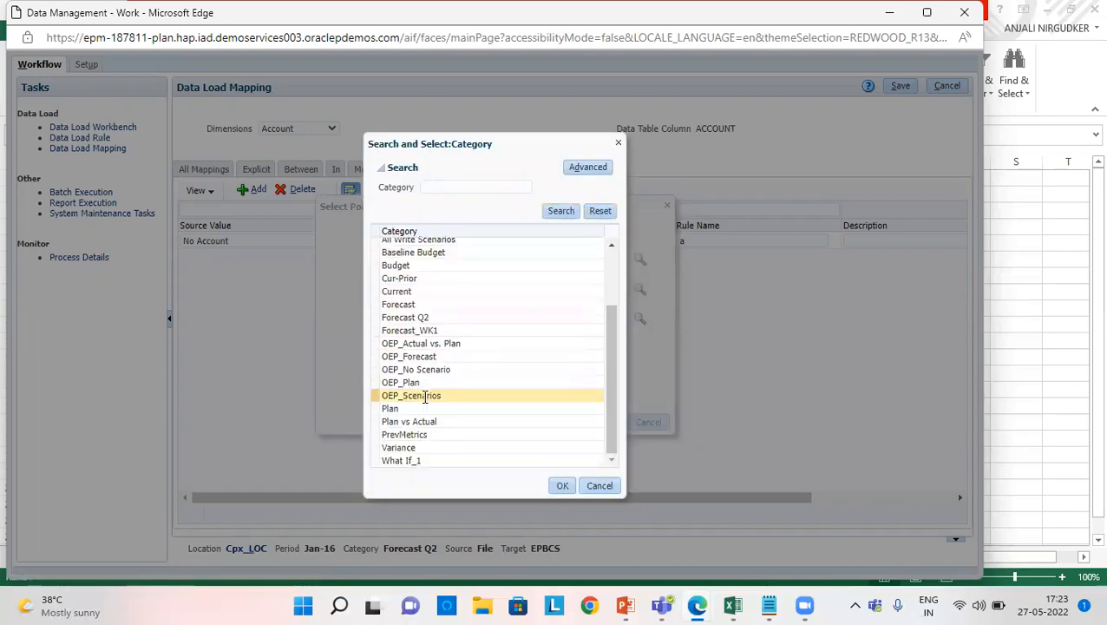
pyautogui.click(418, 382)
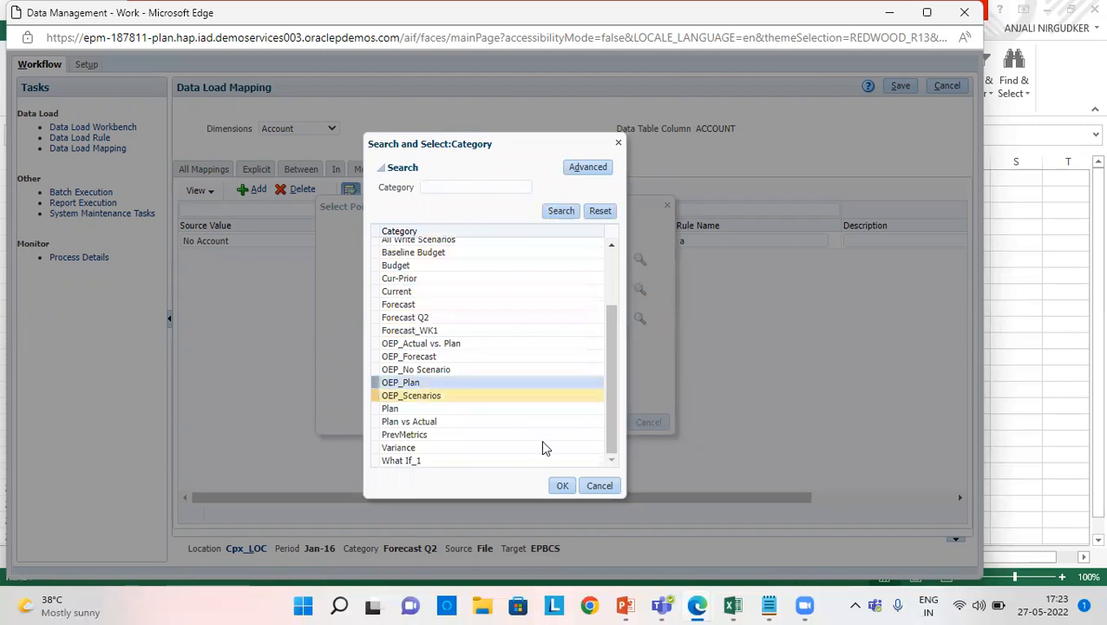
pyautogui.click(563, 487)
pyautogui.click(610, 423)
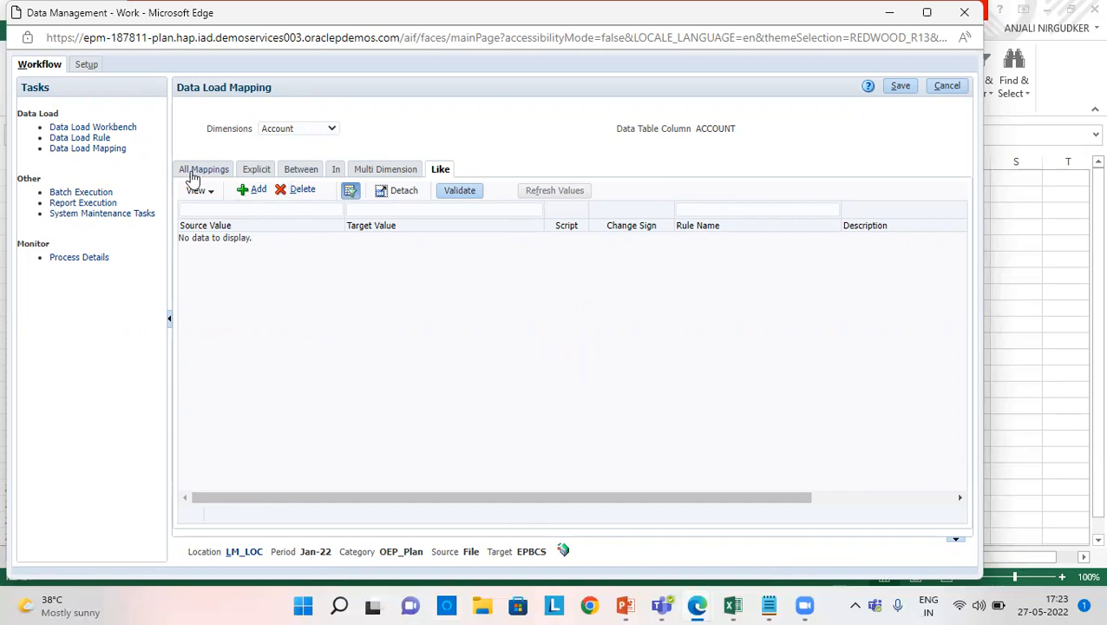
# Step: Examine the Explicit mappings of the Account, Asset Class and Component dimensions
pyautogui.click(257, 170)
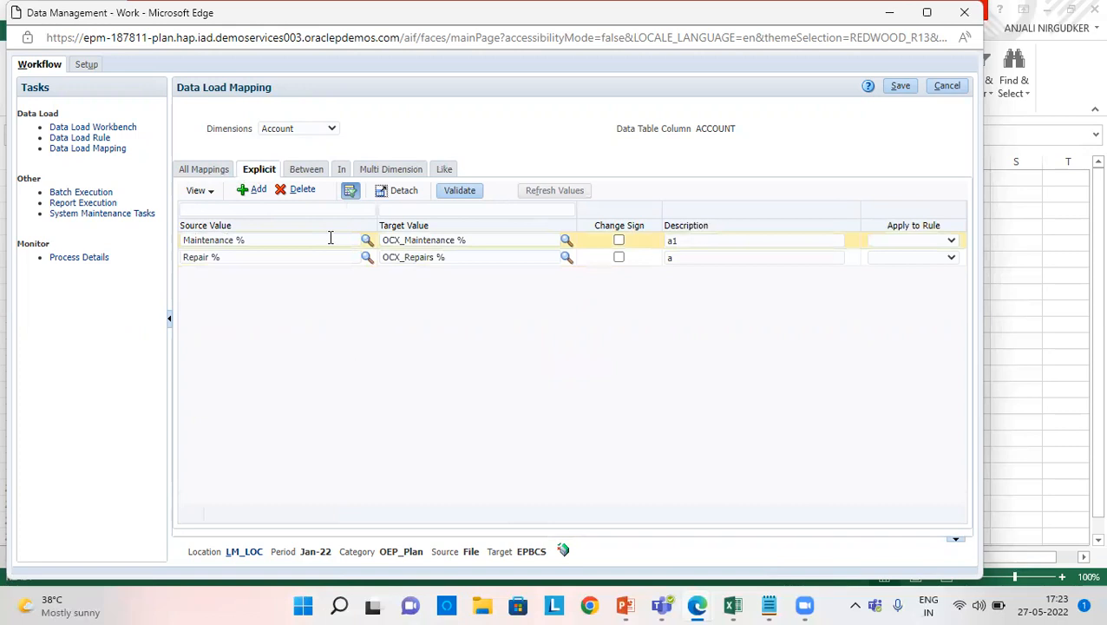
pyautogui.click(300, 130)
pyautogui.click(298, 156)
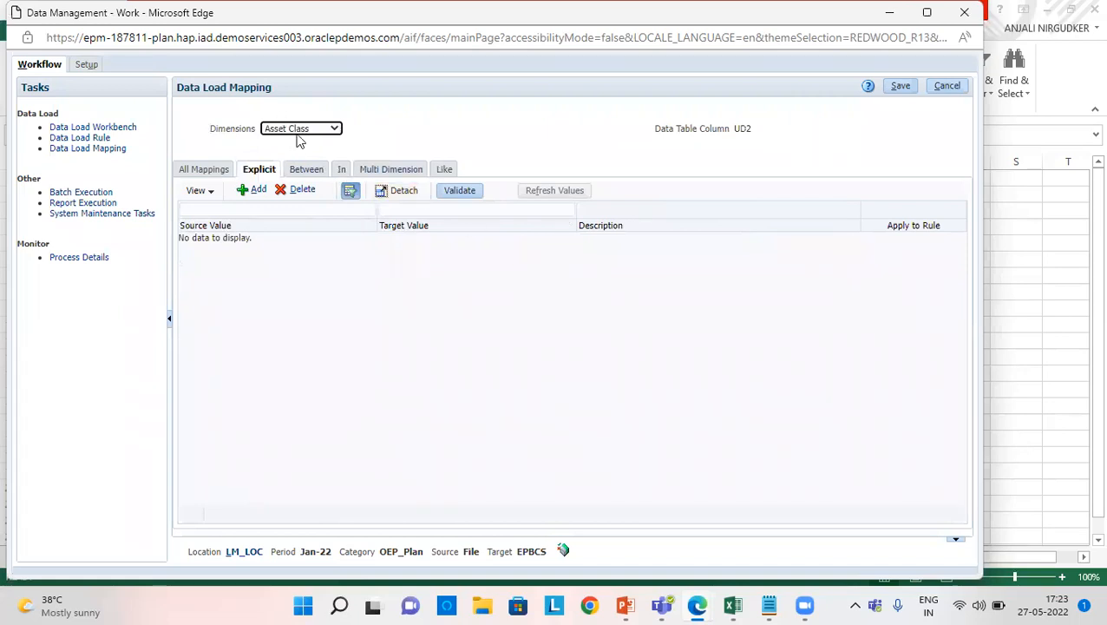
pyautogui.click(299, 130)
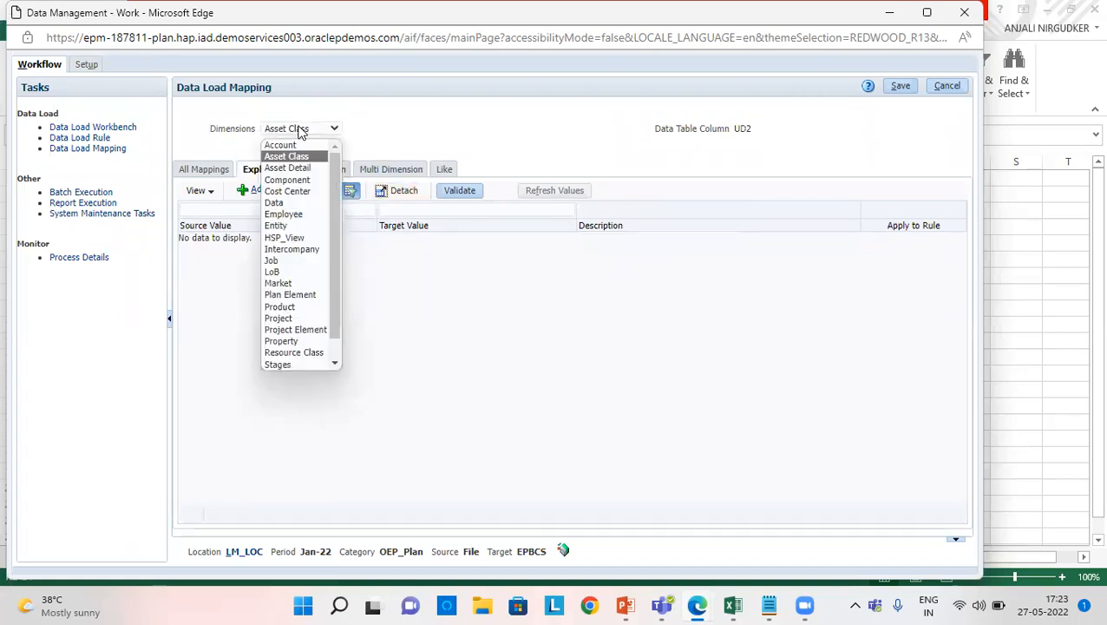
pyautogui.click(298, 180)
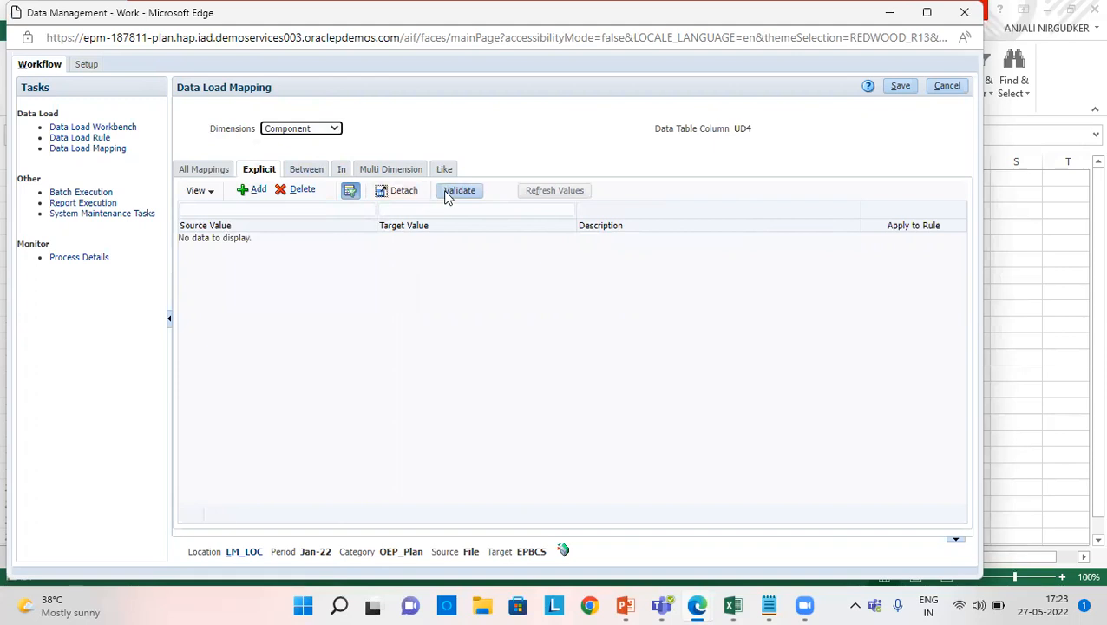
# Step: Review the complete mapping lists of the Component, Asset Class and Asset Detail dimensions, and switch back to the Account dimension
pyautogui.click(204, 170)
pyautogui.click(332, 129)
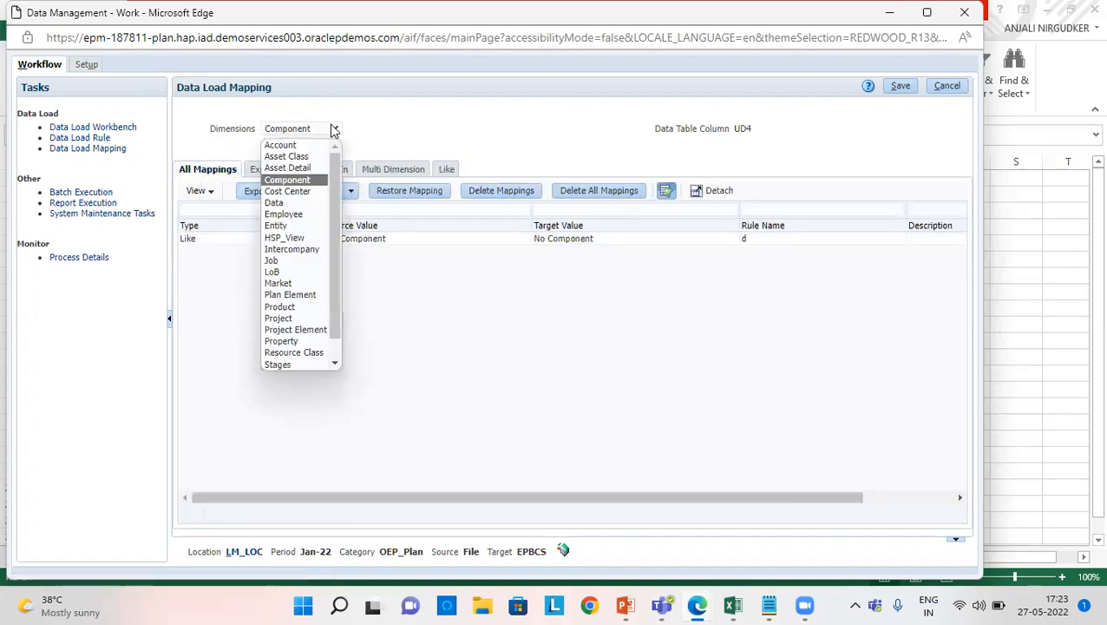
pyautogui.click(294, 156)
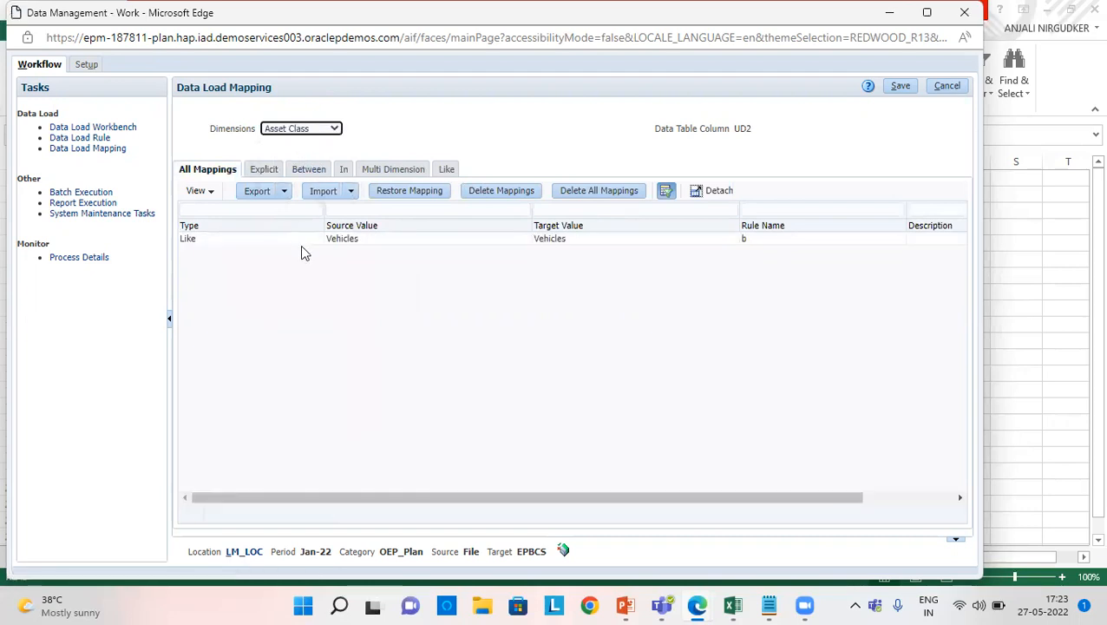
pyautogui.click(319, 237)
pyautogui.click(319, 131)
pyautogui.click(292, 167)
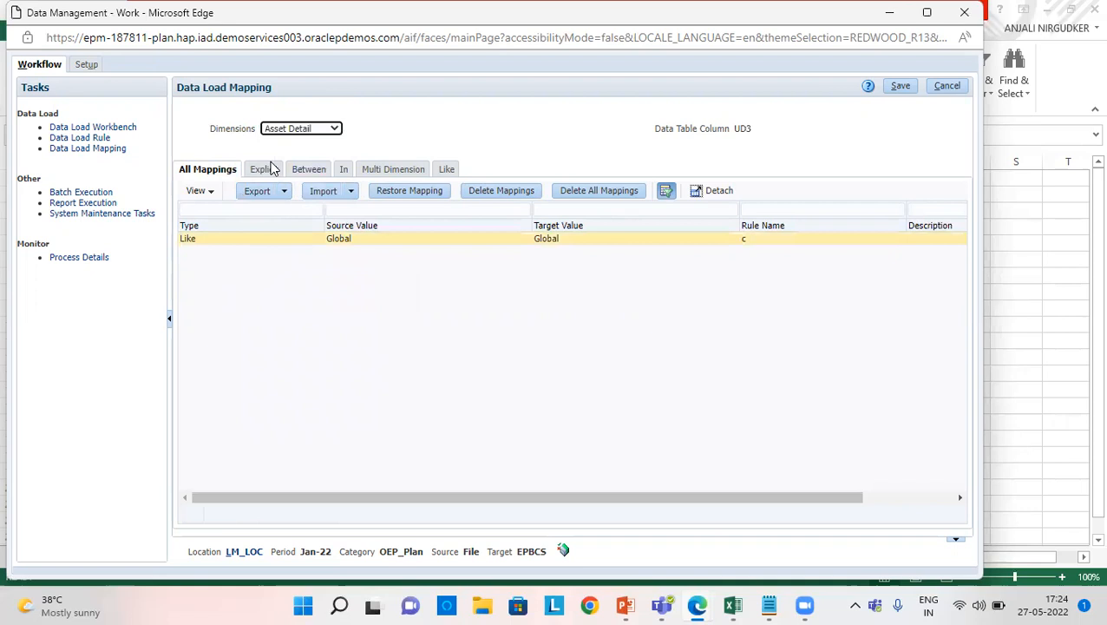
pyautogui.click(317, 129)
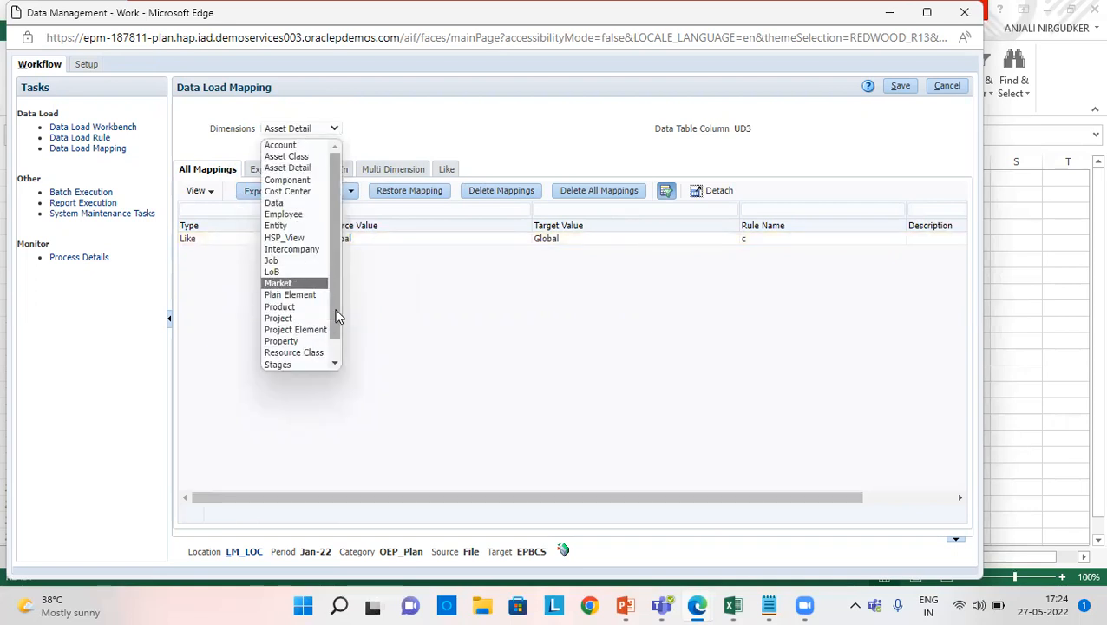
pyautogui.click(303, 148)
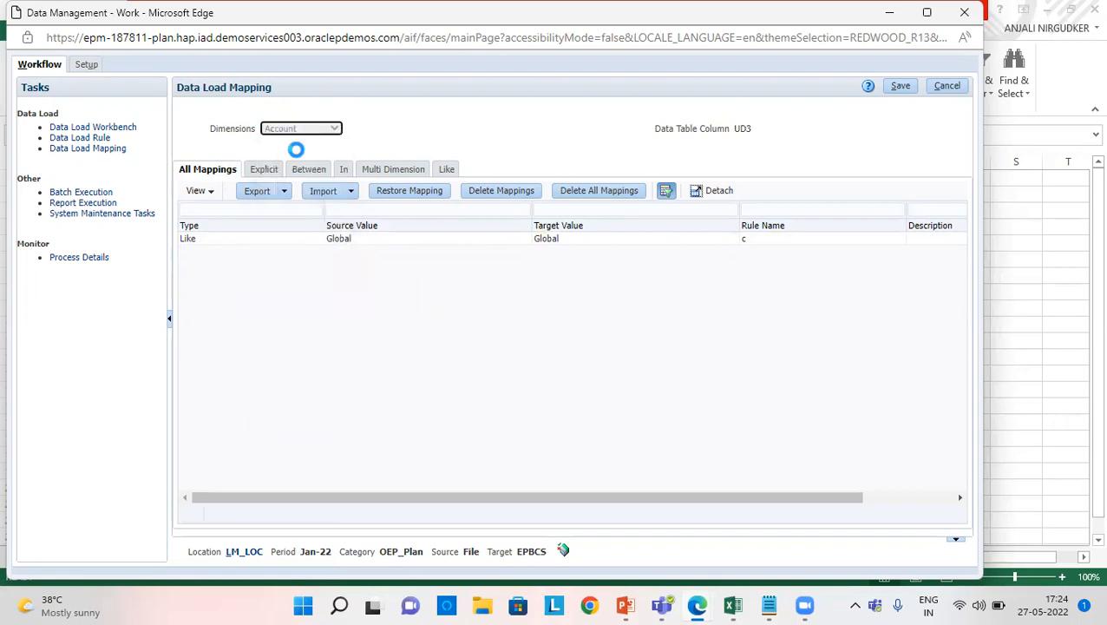
# Step: Review the Account dimension's Explicit mappings, and open the data load rules of the LM_LOC location
pyautogui.click(275, 169)
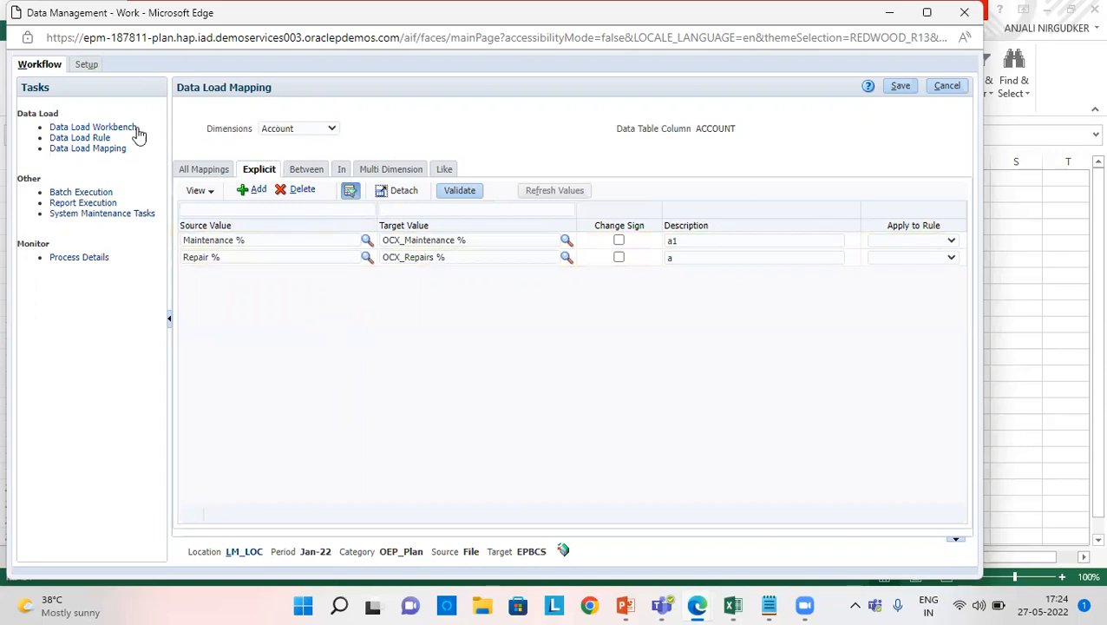
pyautogui.click(102, 136)
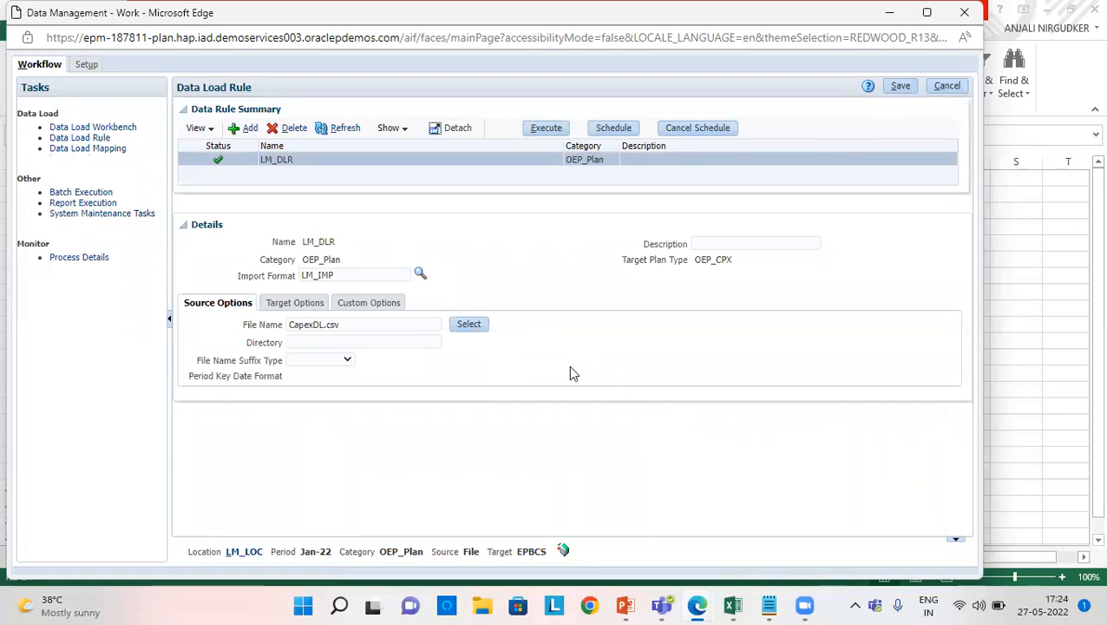
pyautogui.click(243, 131)
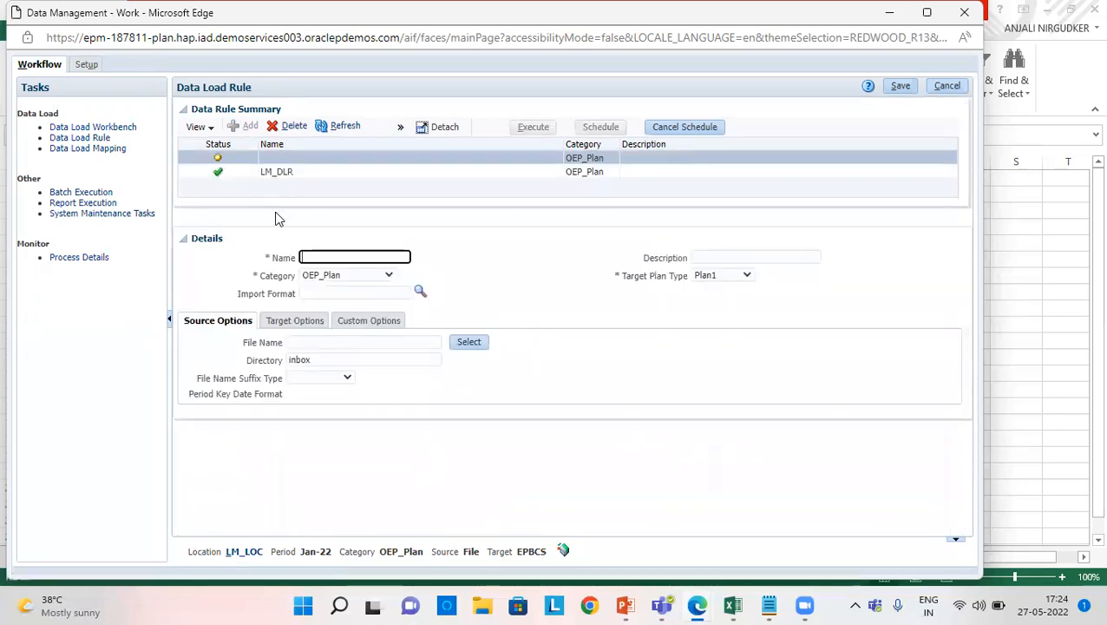
pyautogui.click(362, 277)
pyautogui.click(362, 281)
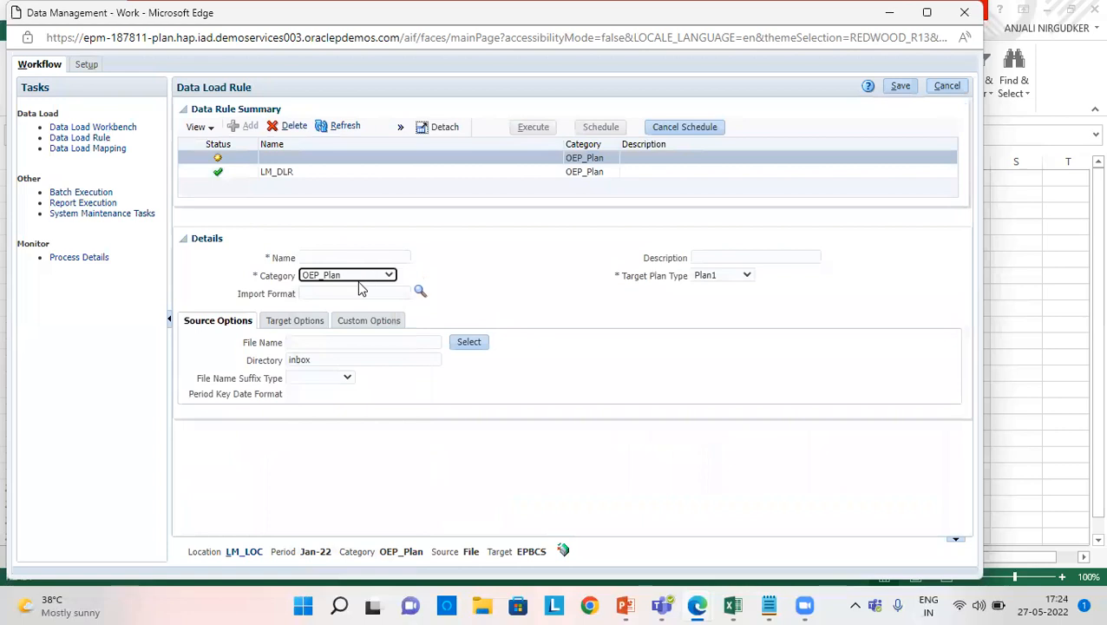
pyautogui.click(421, 293)
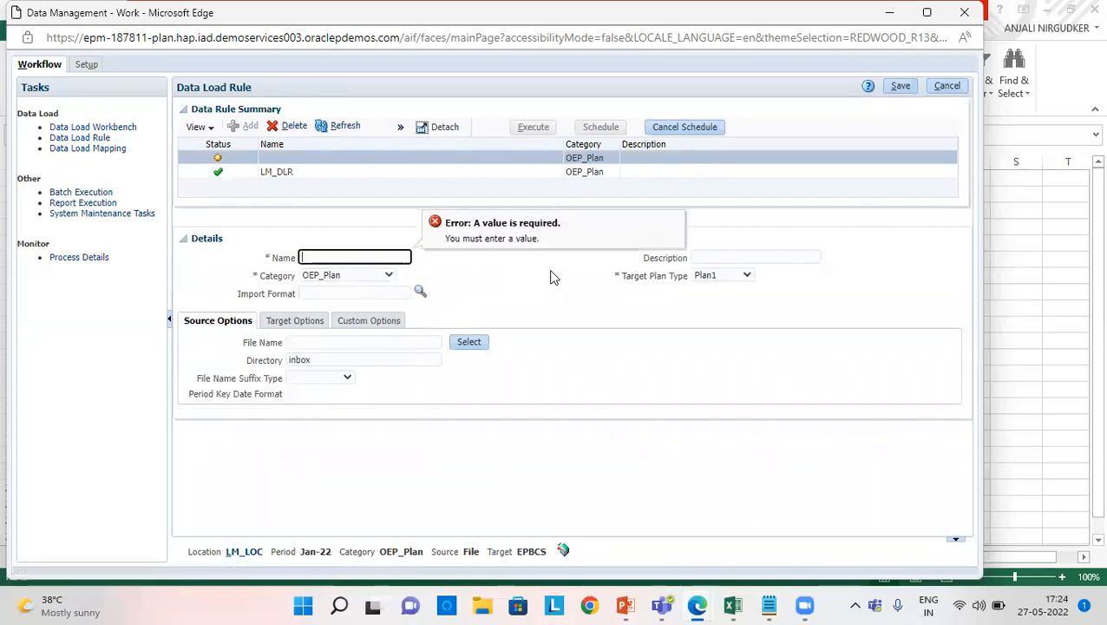
pyautogui.click(522, 296)
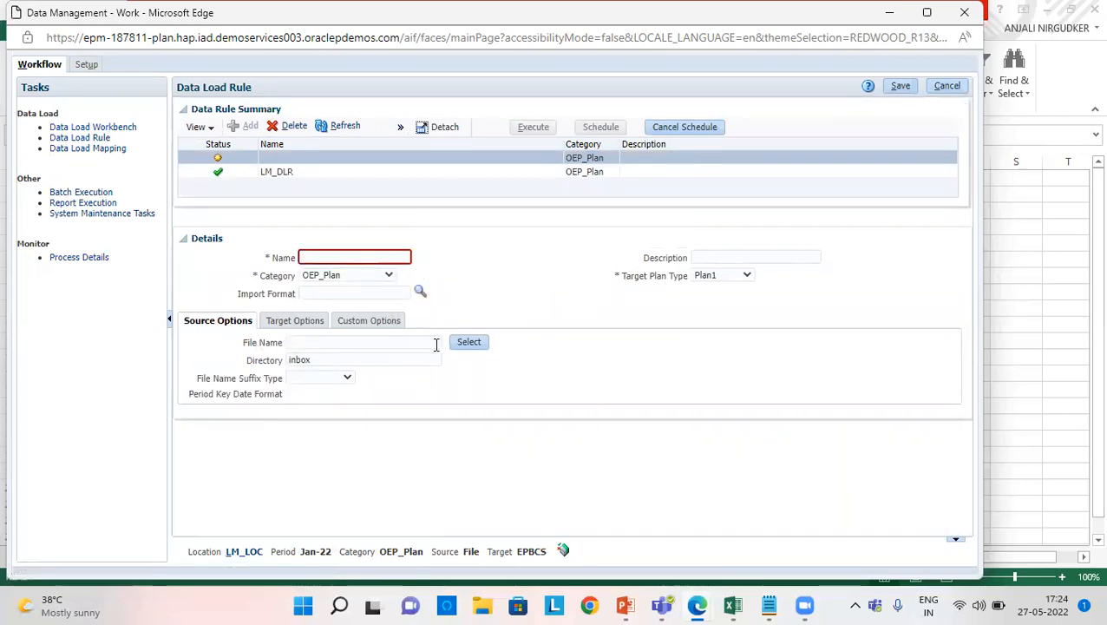
pyautogui.click(471, 345)
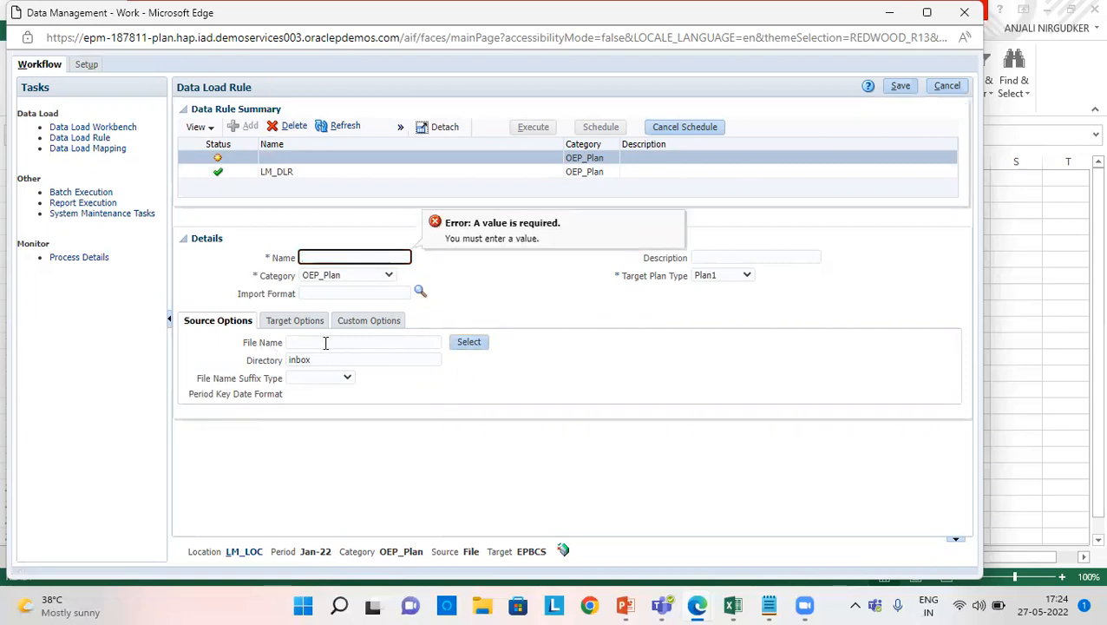
pyautogui.click(935, 89)
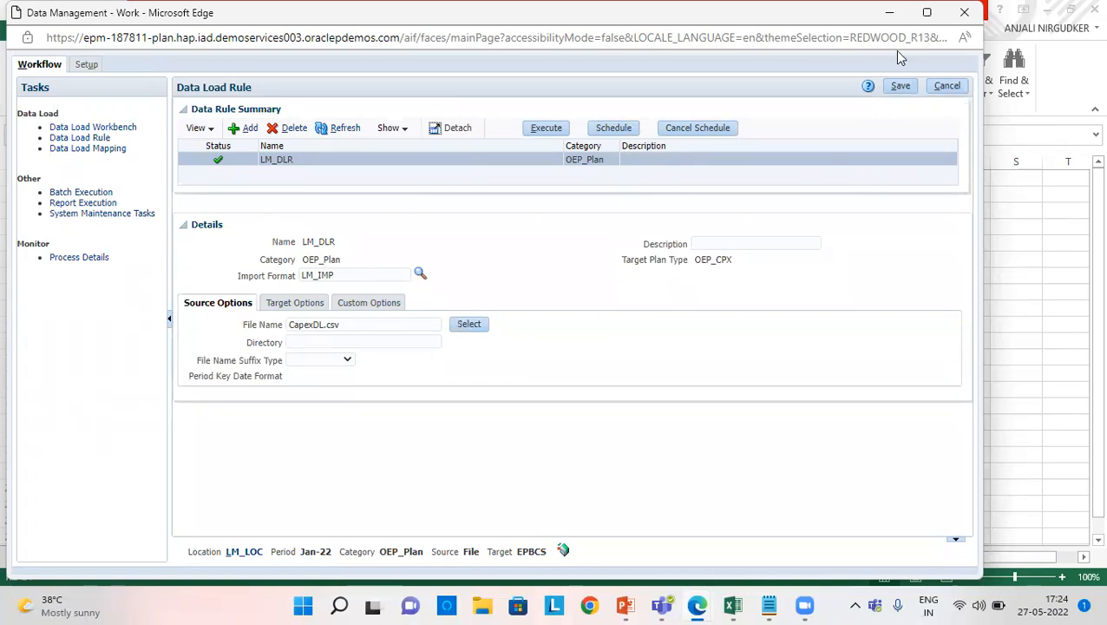
# Step: Save the LM_DLR data load rule with CapexDL.csv as its source file
pyautogui.click(907, 86)
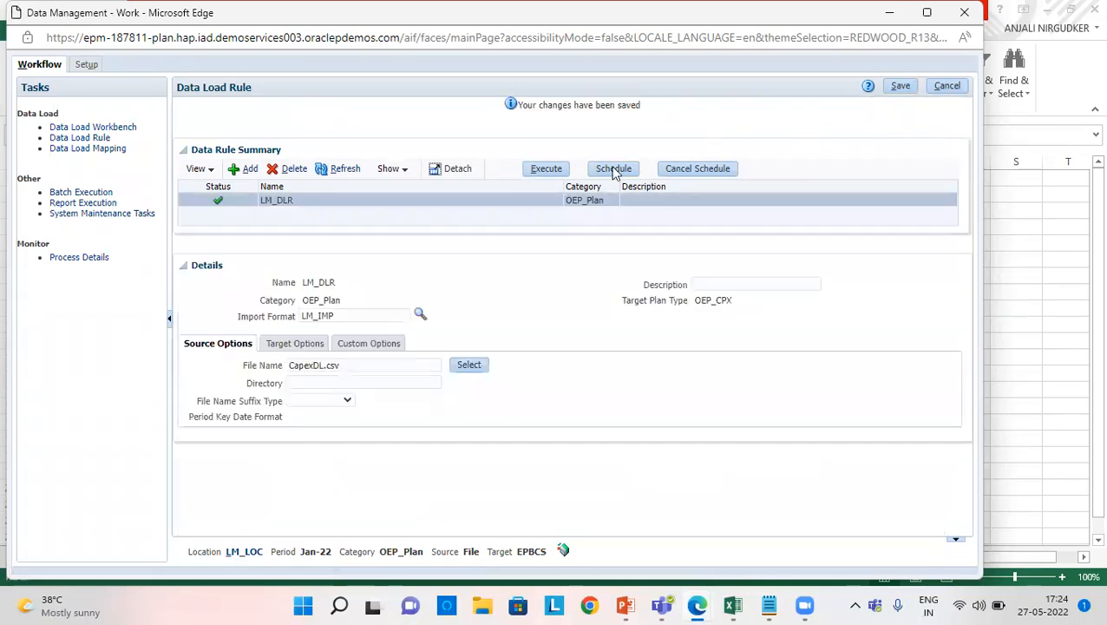
pyautogui.click(548, 169)
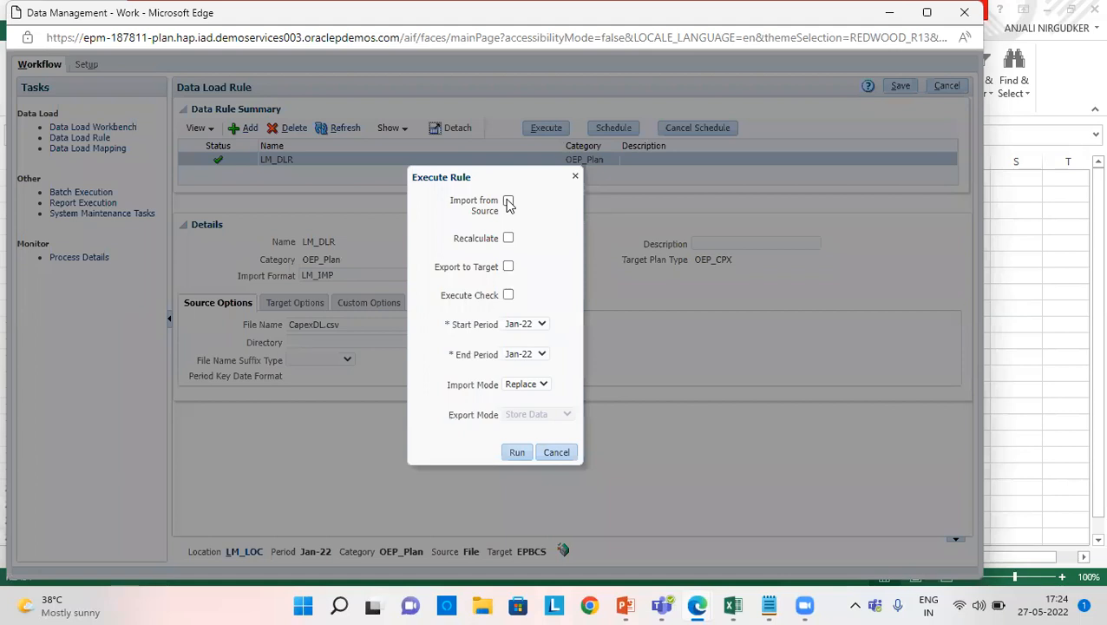
pyautogui.click(509, 201)
pyautogui.click(509, 267)
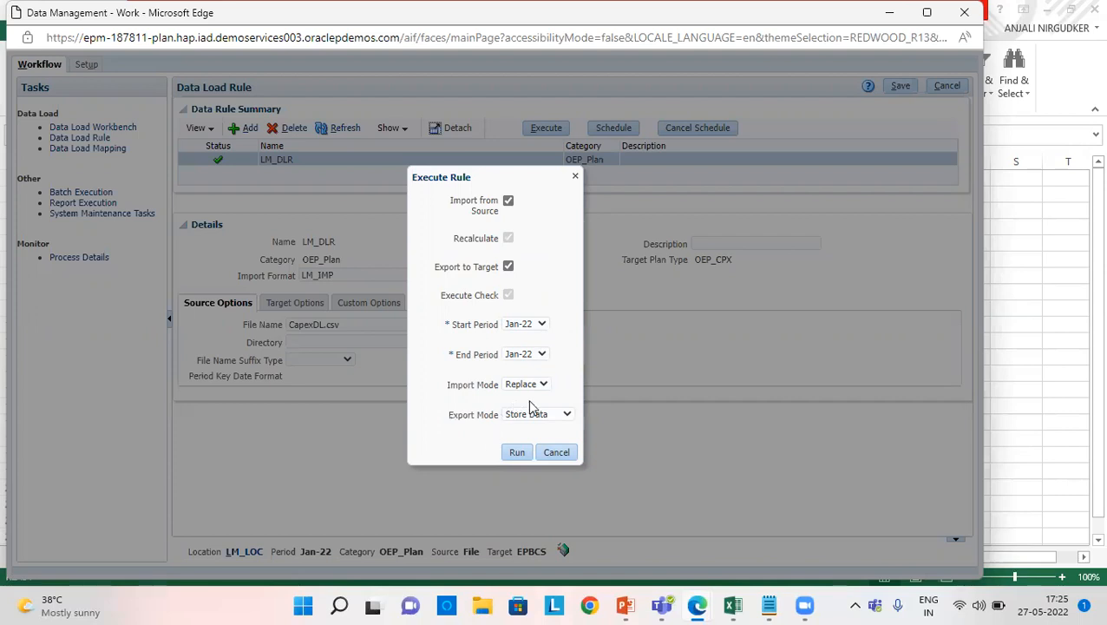
pyautogui.click(555, 454)
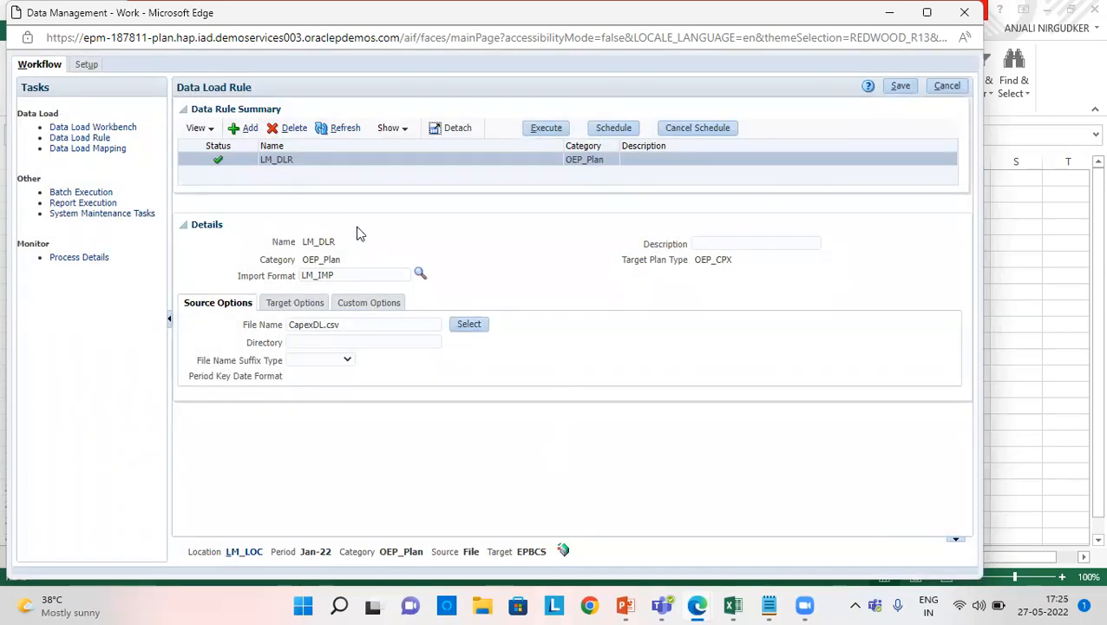
# Step: Review the load data and its import, validate and export stages in the Data Load Workbench, and close Data Management
pyautogui.click(117, 128)
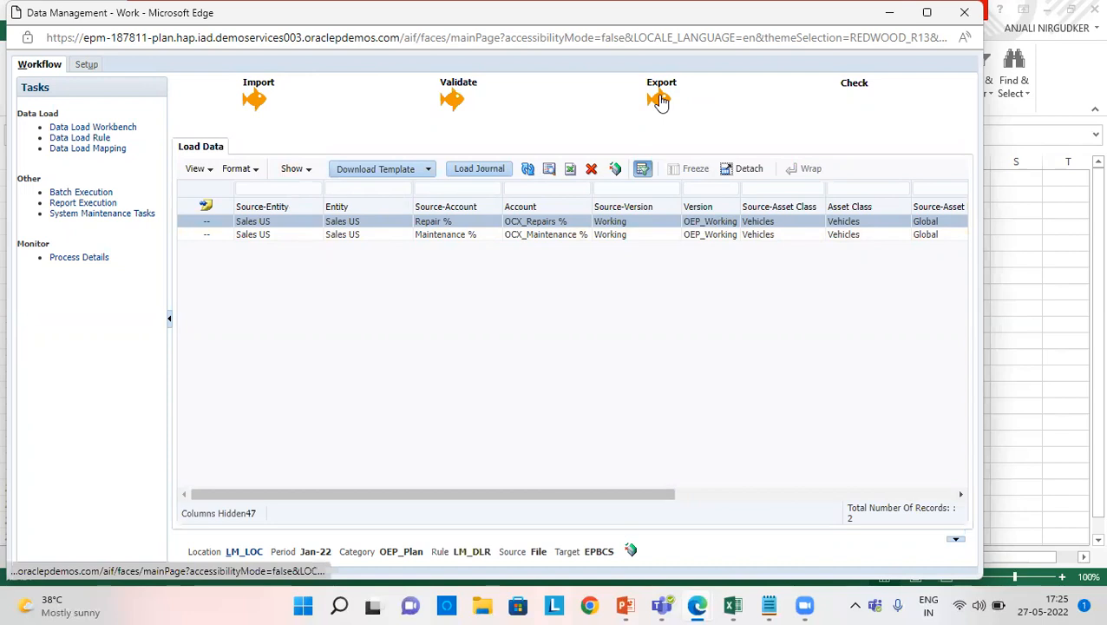
pyautogui.click(972, 11)
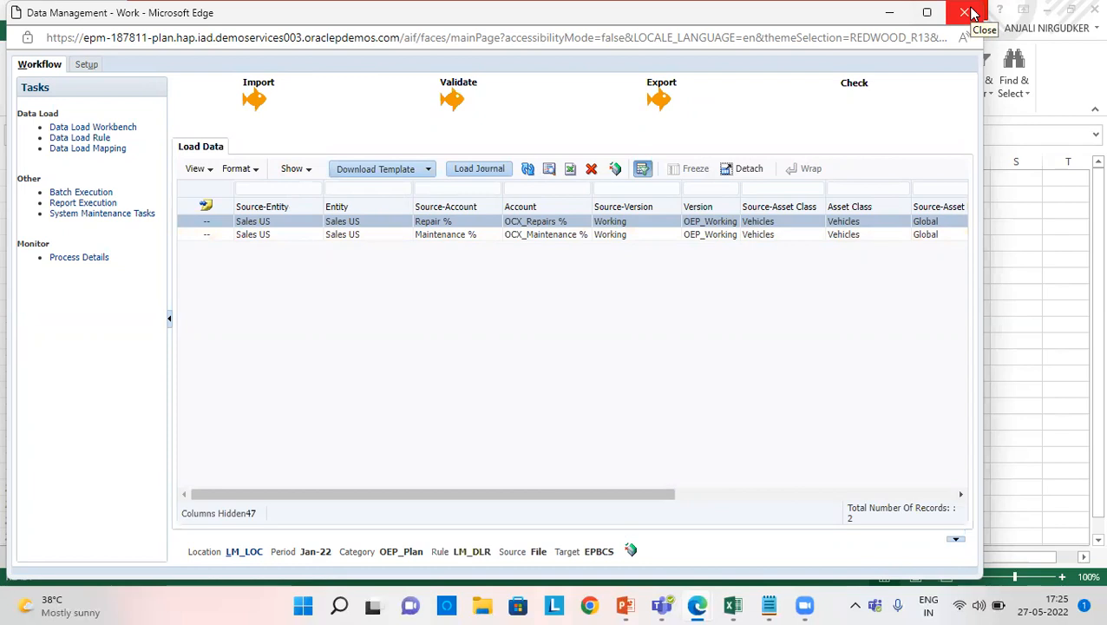
pyautogui.click(972, 12)
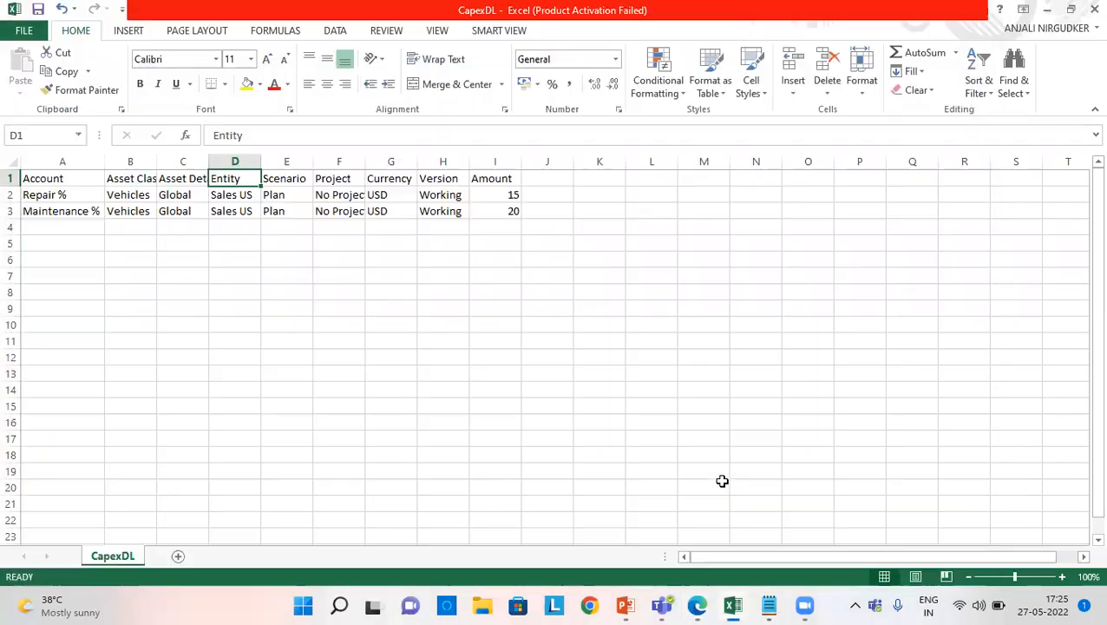